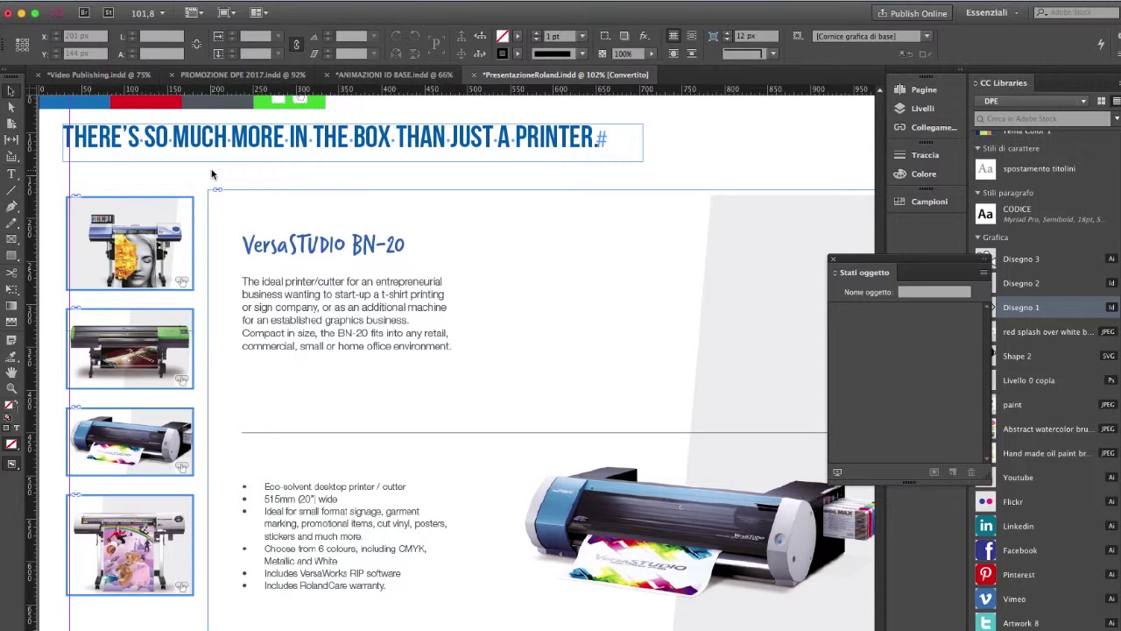
- Select the "prodotti" multi-state object and view each of its states, Stato 1 through Stato 4, on the page
click(149, 229)
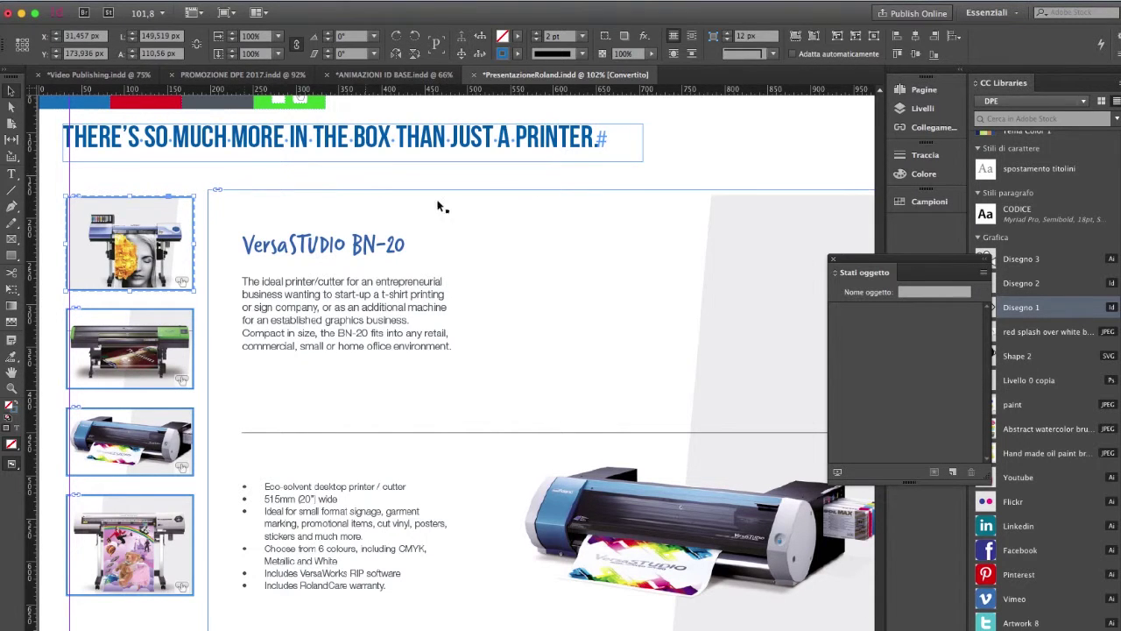
click(642, 260)
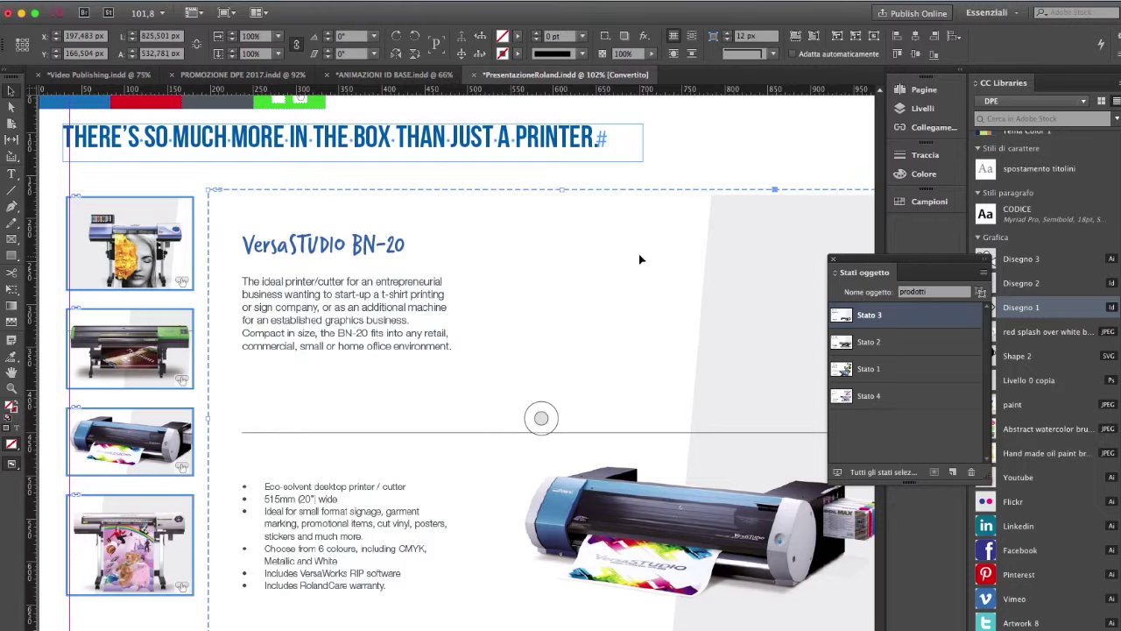
drag(889, 273, 727, 129)
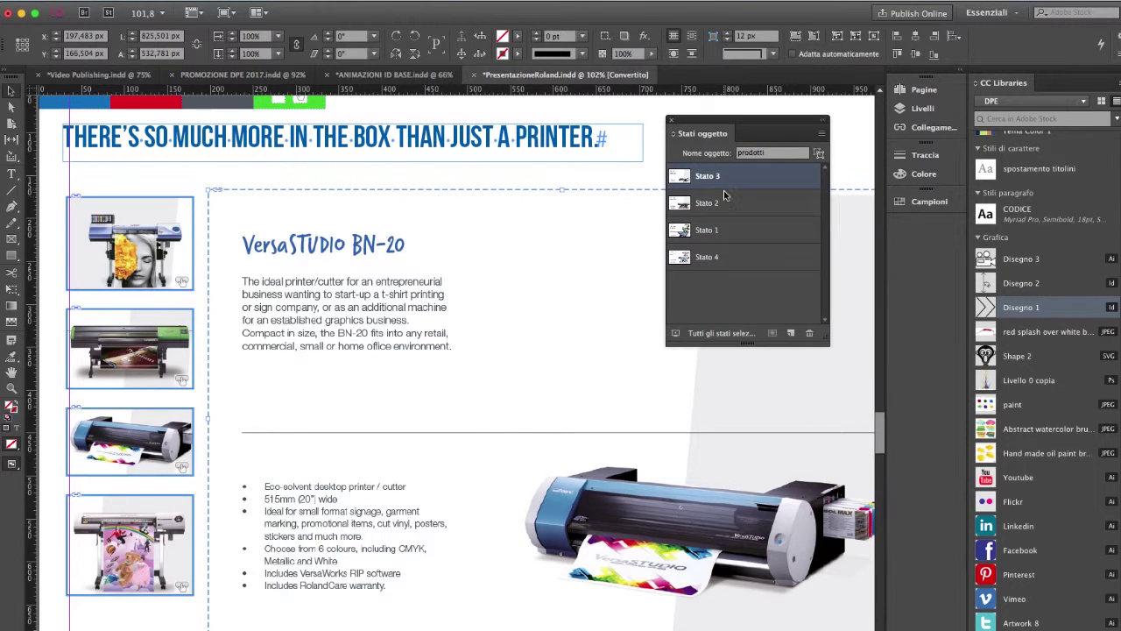
click(725, 203)
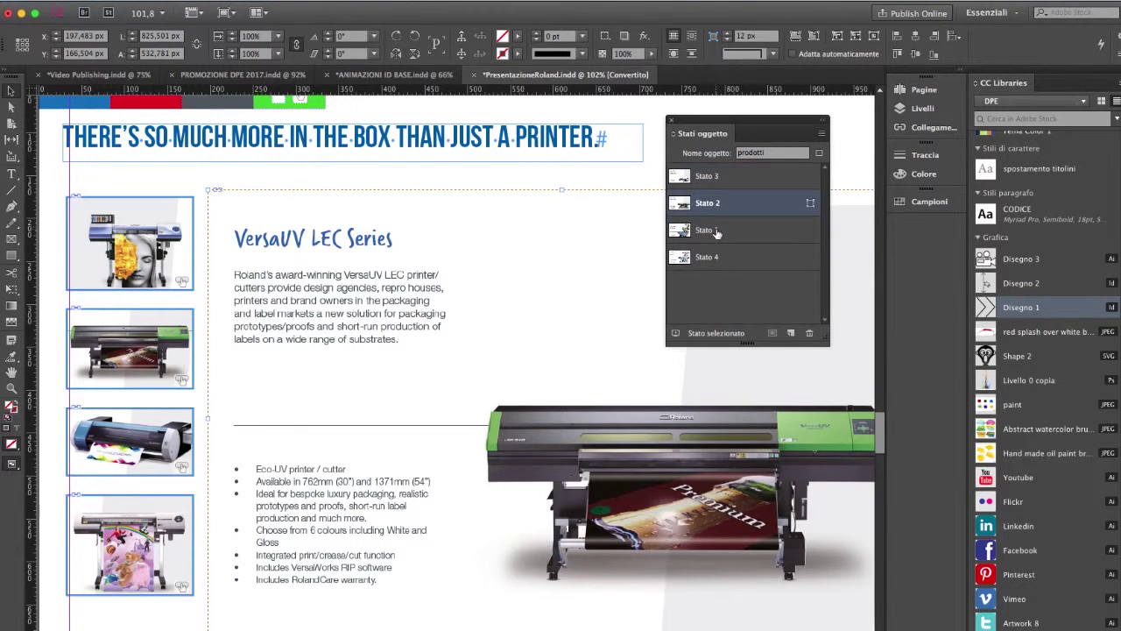
click(714, 232)
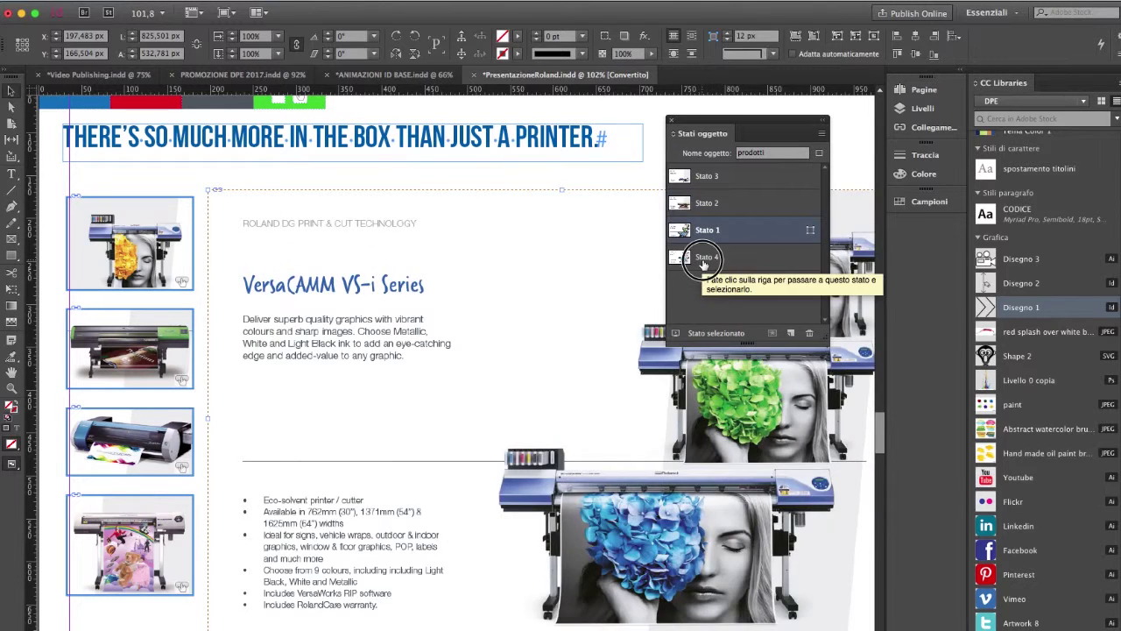
click(699, 263)
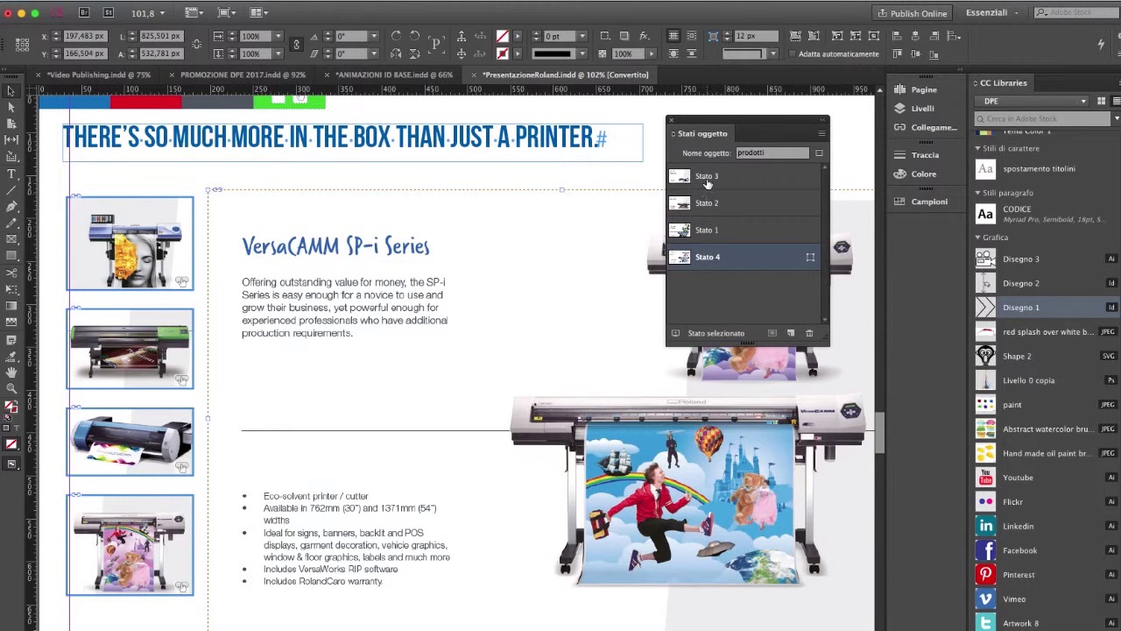
click(707, 178)
click(706, 204)
click(707, 232)
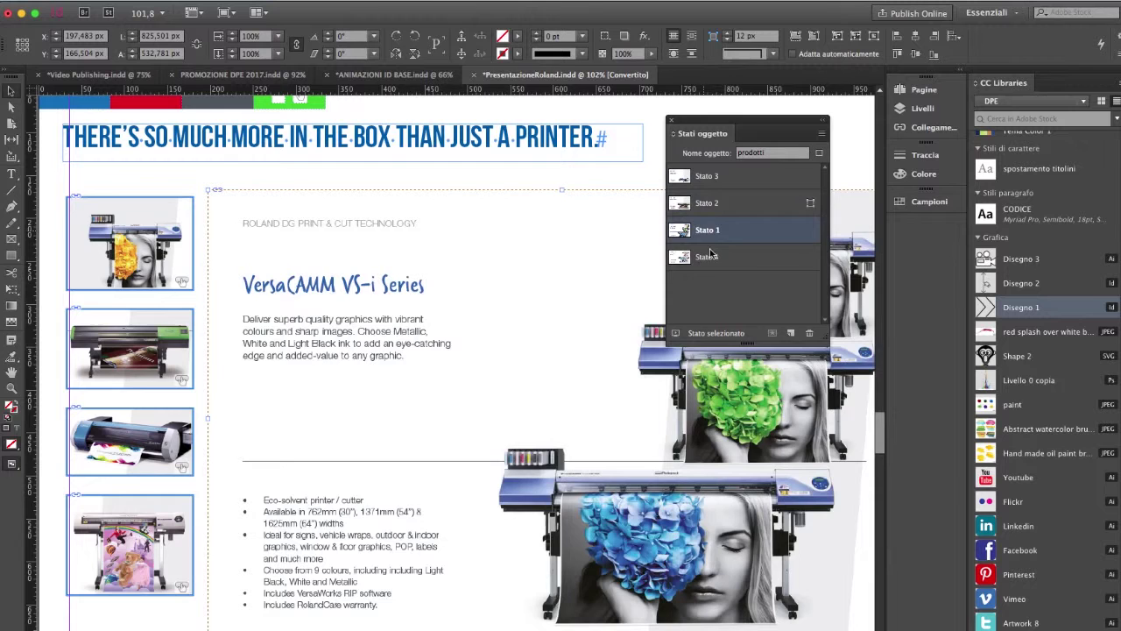
click(710, 257)
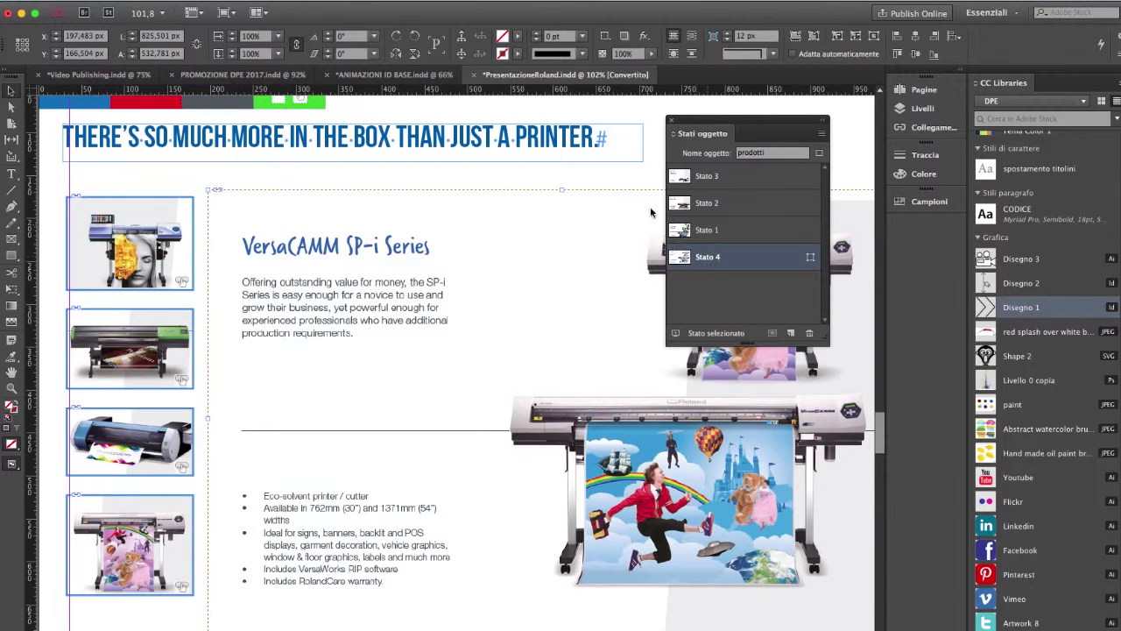
- Inspect the whole multi-state object and each of the four printer thumbnail buttons by selecting them one after another
click(481, 192)
click(404, 259)
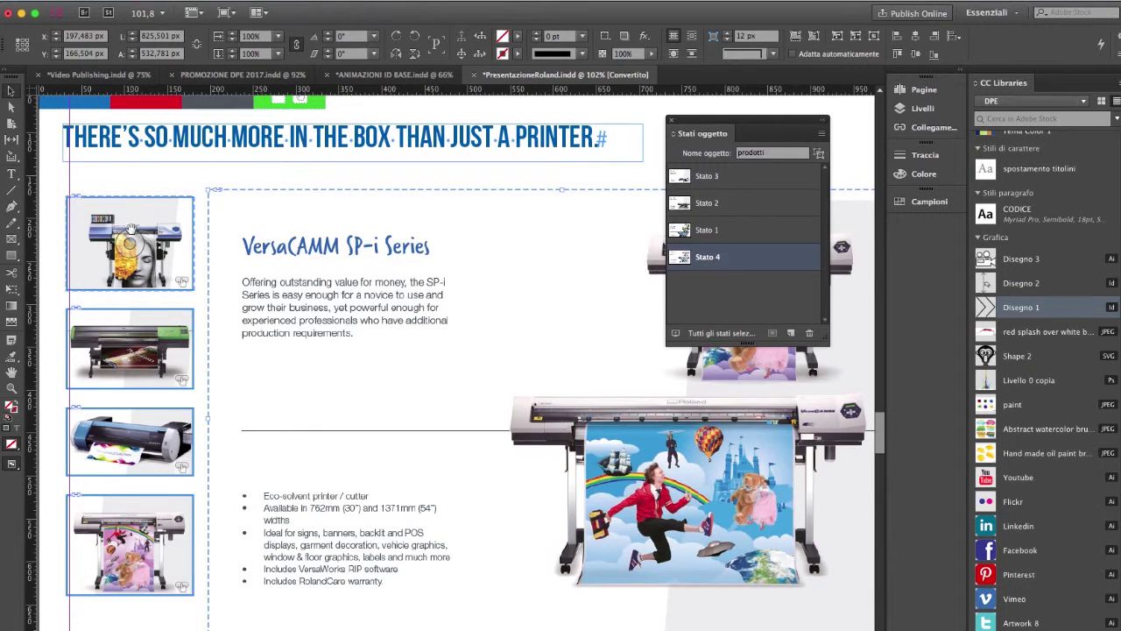
click(162, 263)
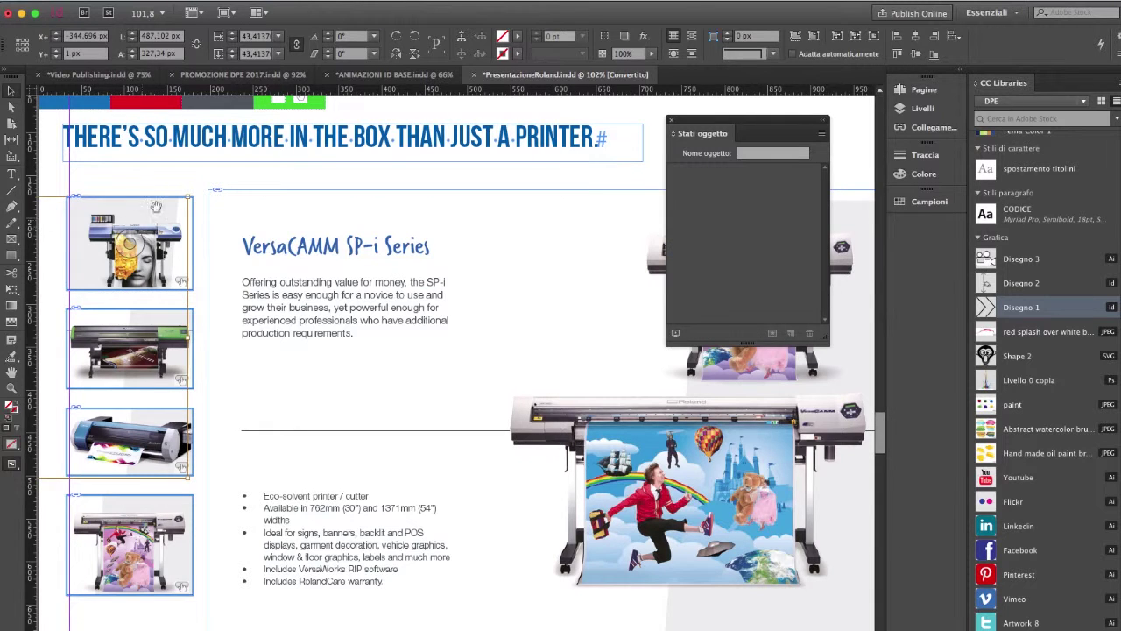
click(173, 333)
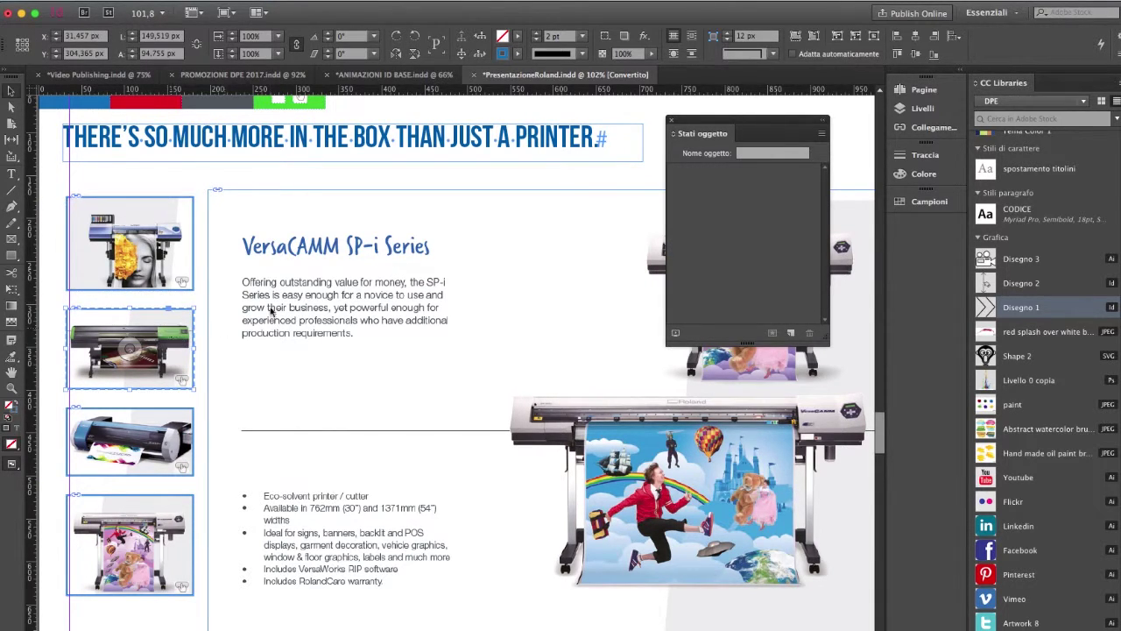
click(156, 433)
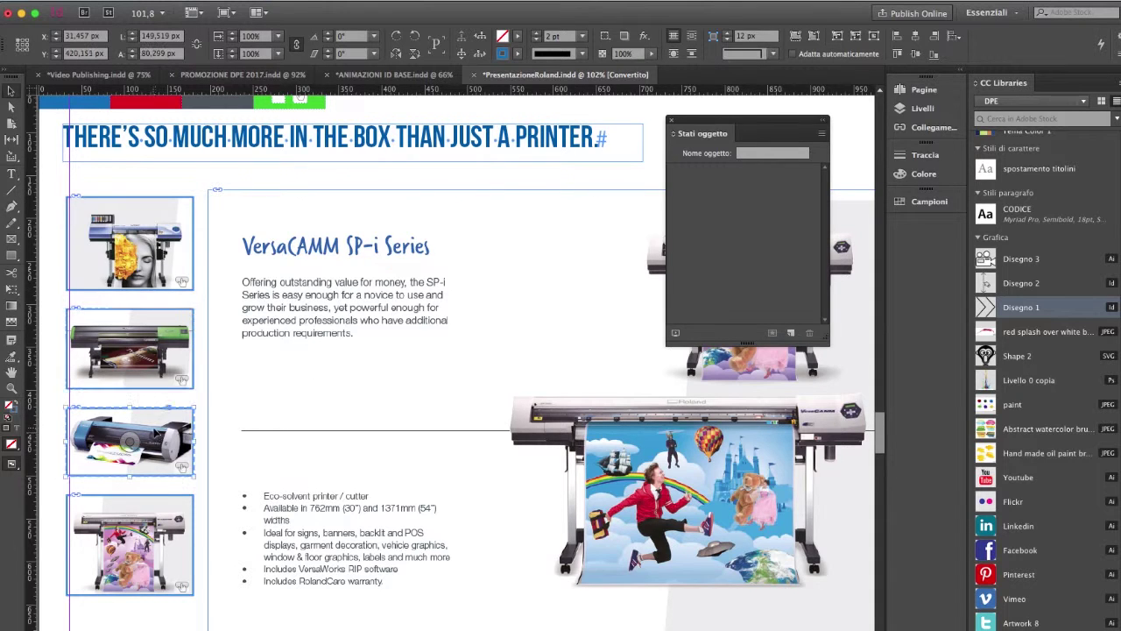
click(161, 521)
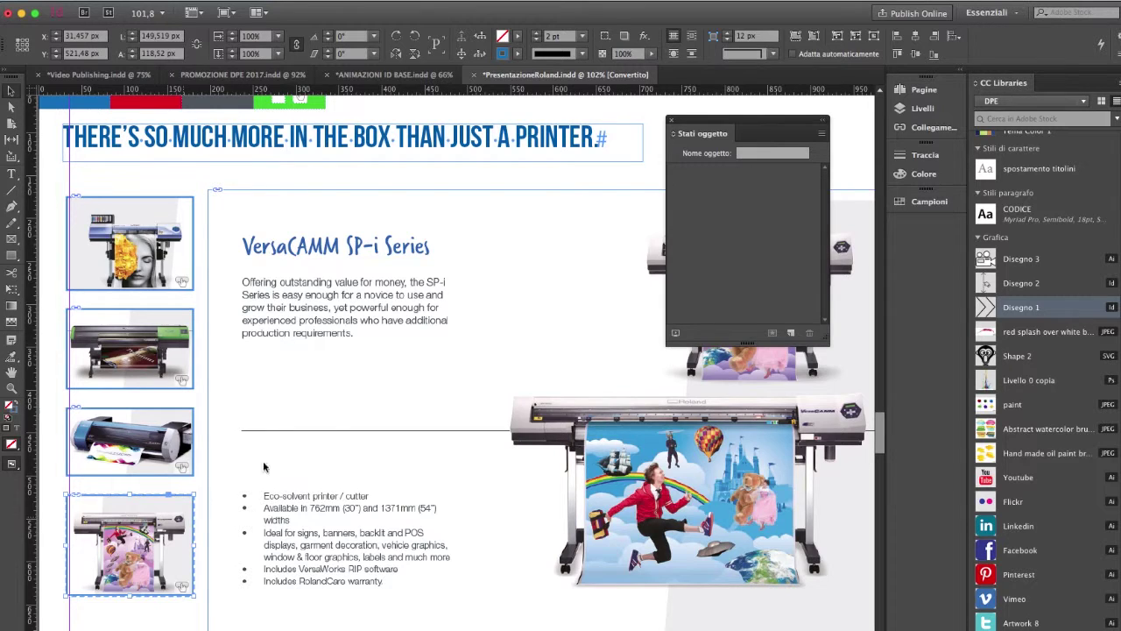
- Open the EPUB interactivity preview of the spread and test the printer thumbnails that switch the product details
click(545, 188)
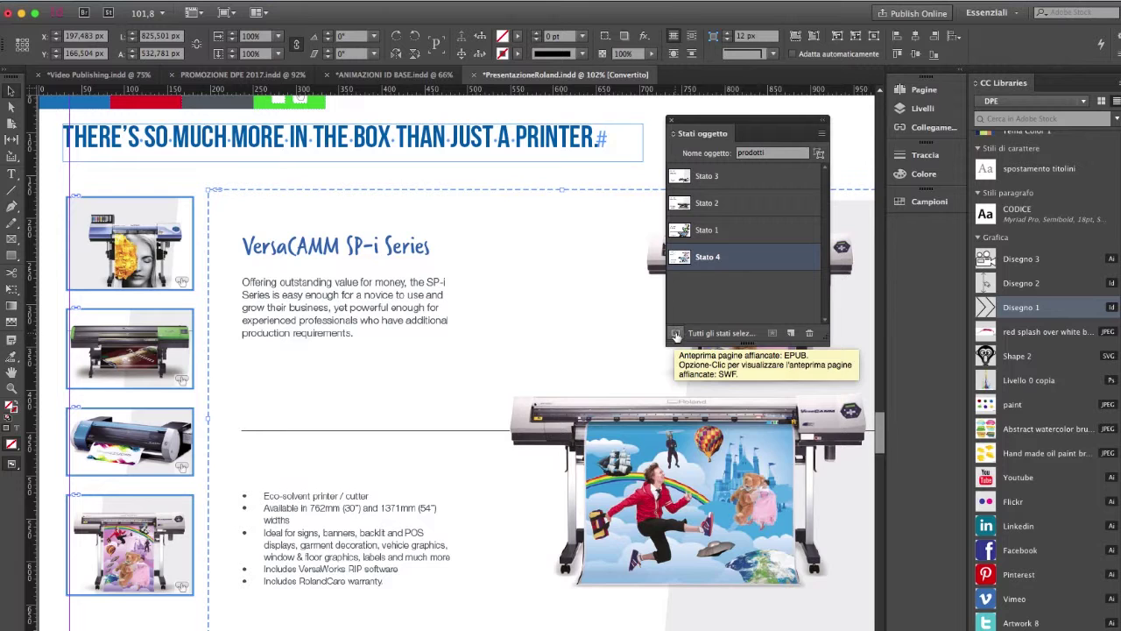
click(676, 334)
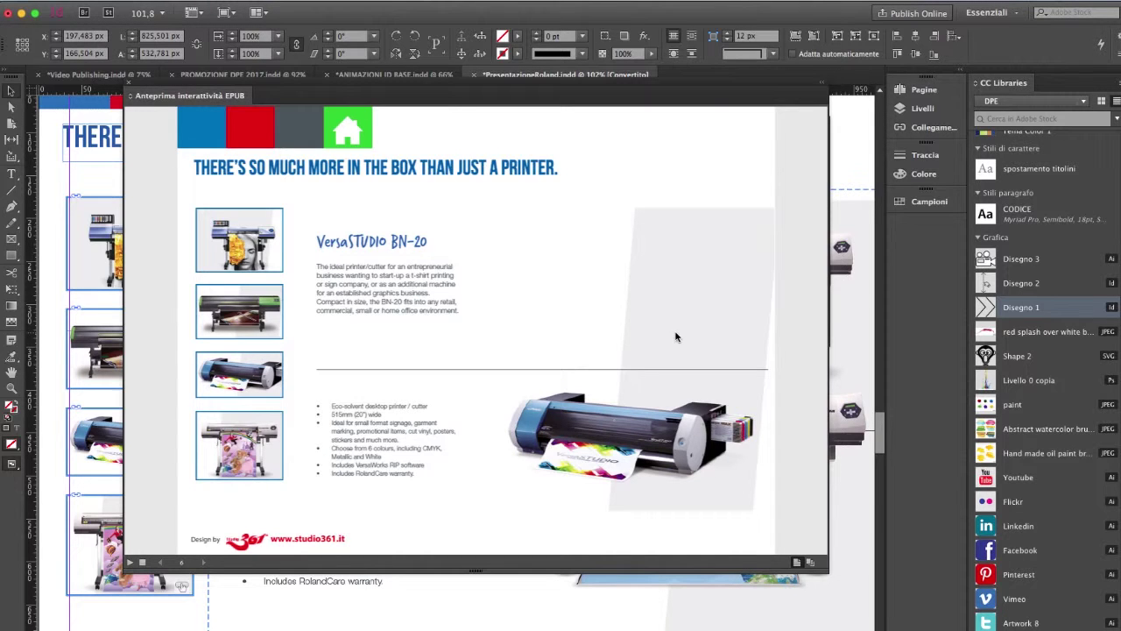
click(233, 253)
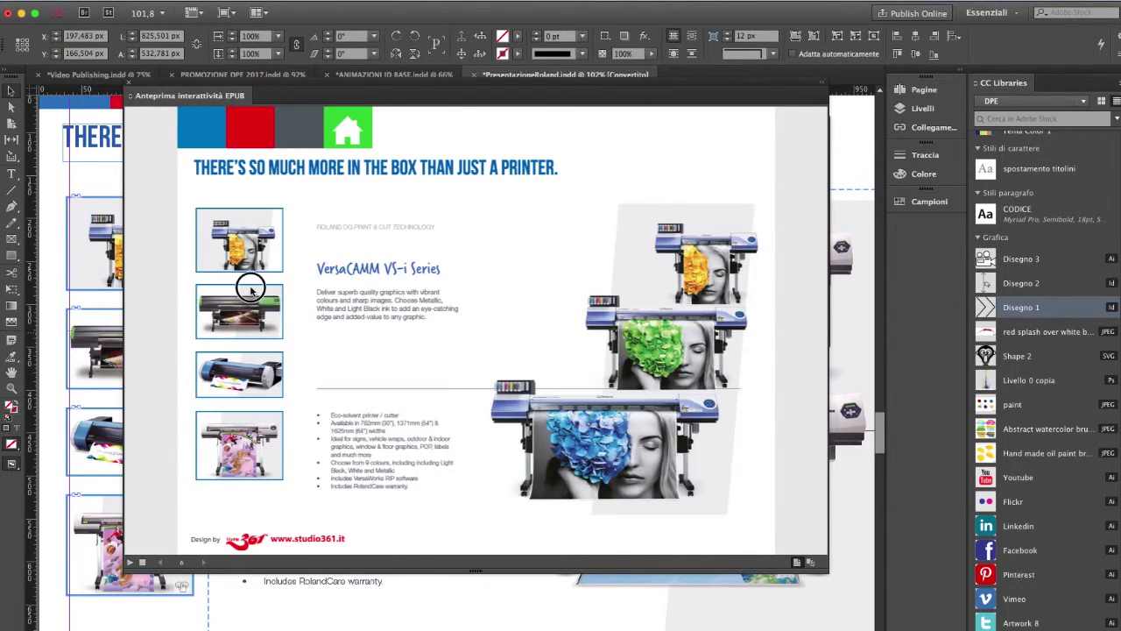
click(251, 290)
click(258, 247)
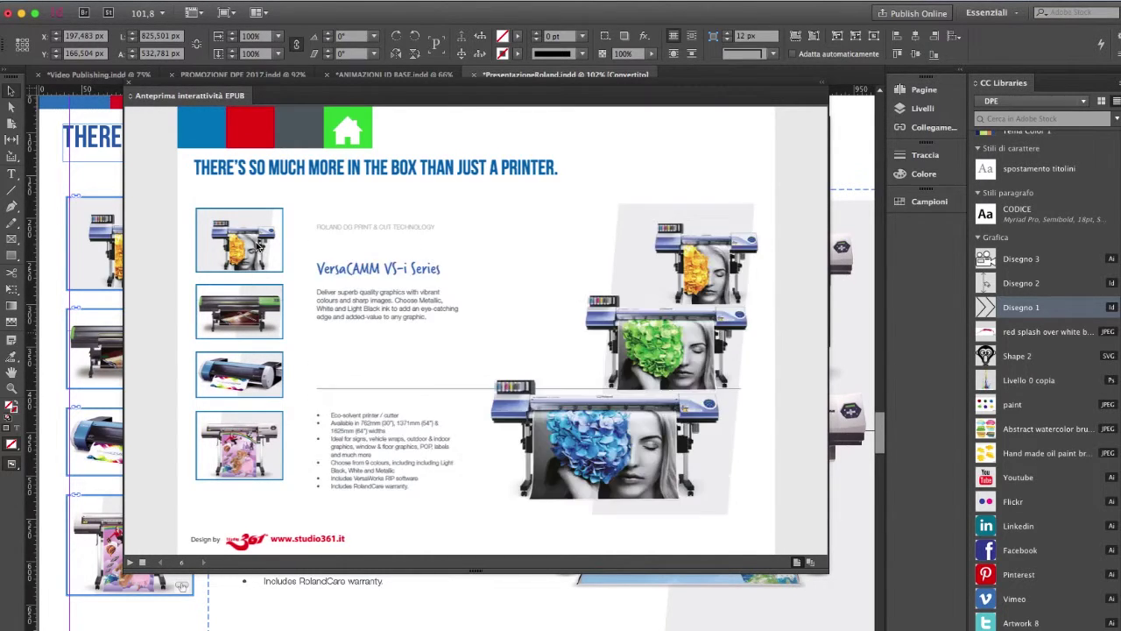
click(259, 392)
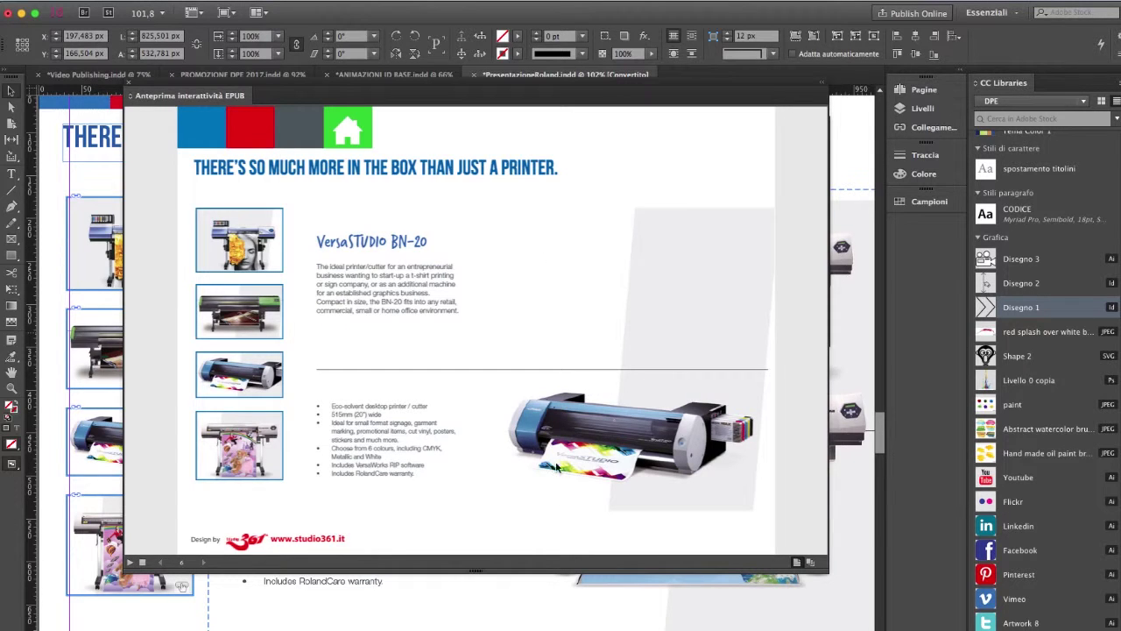
click(267, 460)
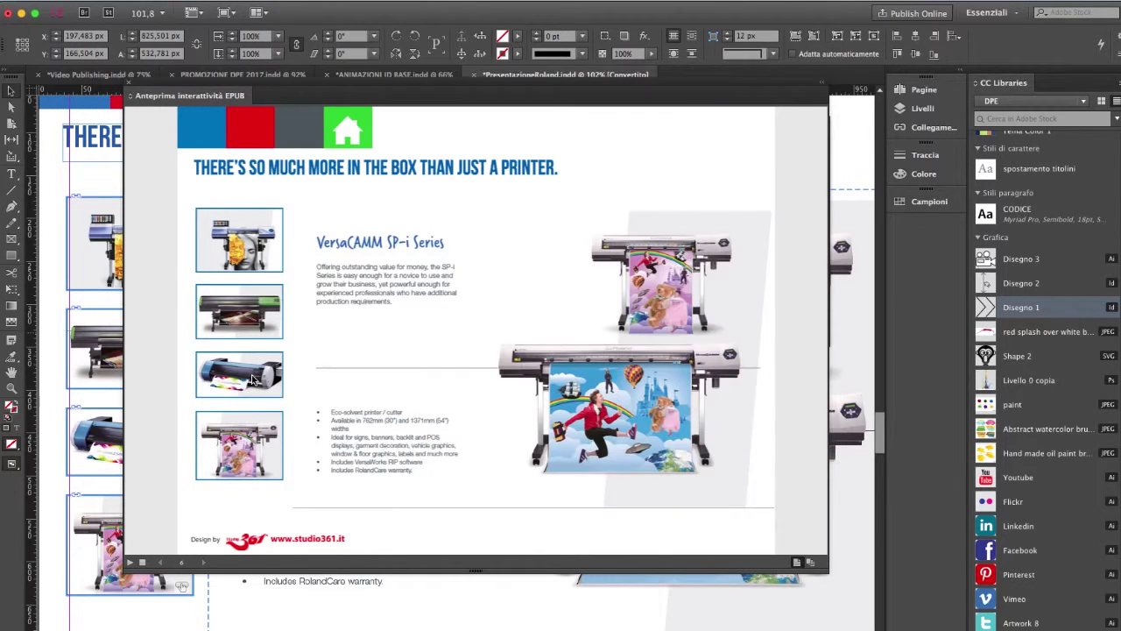
click(250, 383)
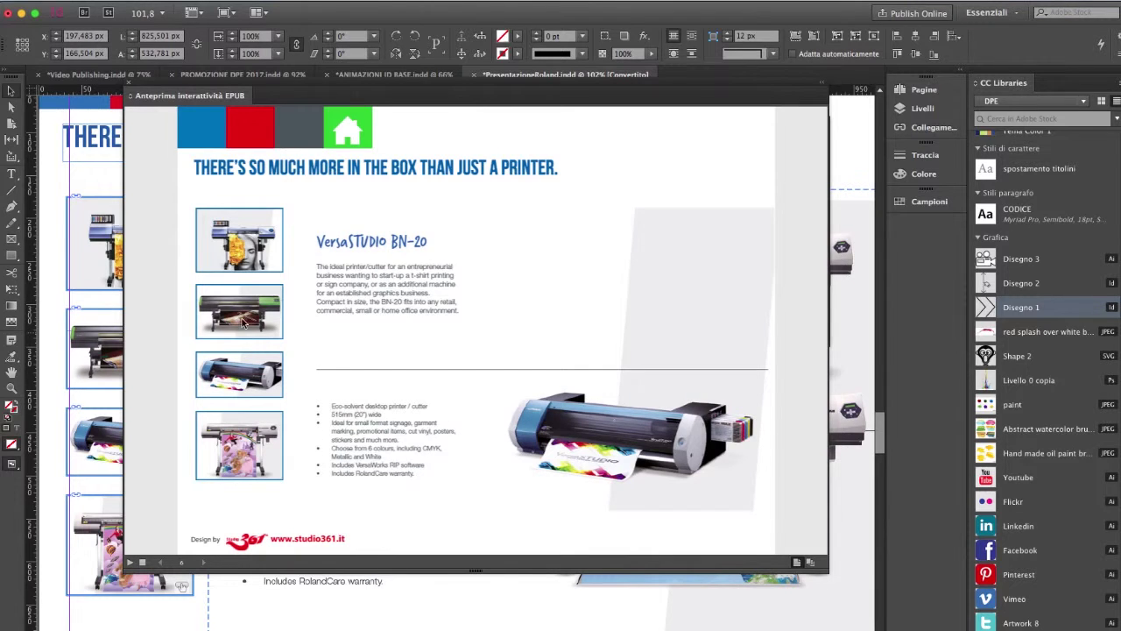
click(244, 322)
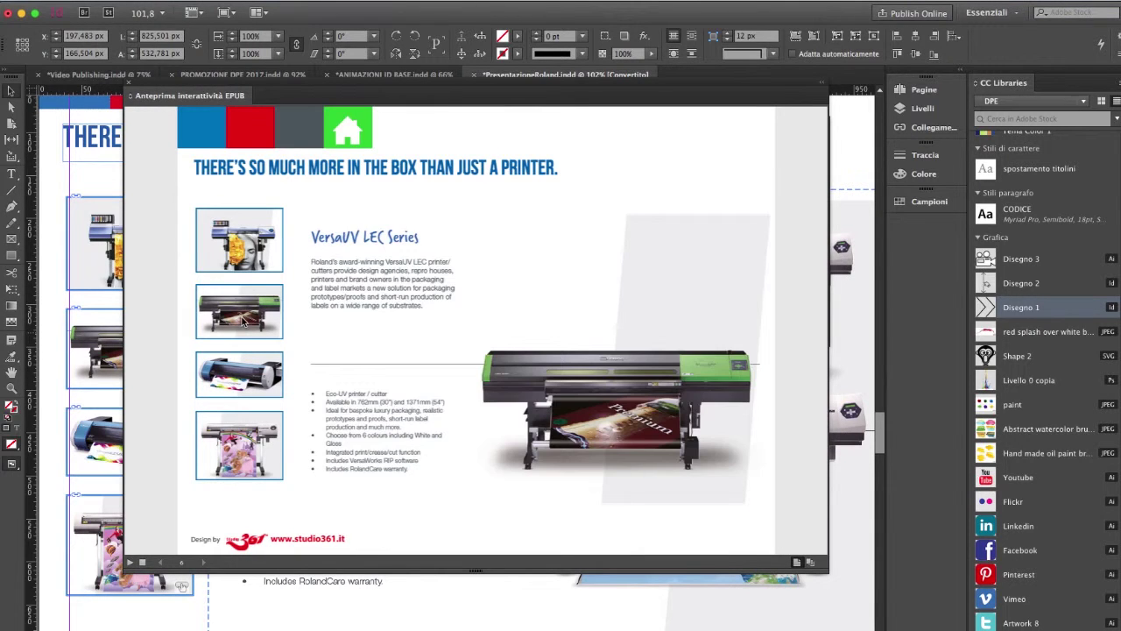
- Run through the printer thumbnails in sequence again in the EPUB preview, and close the preview
click(241, 256)
click(248, 305)
click(251, 387)
click(253, 448)
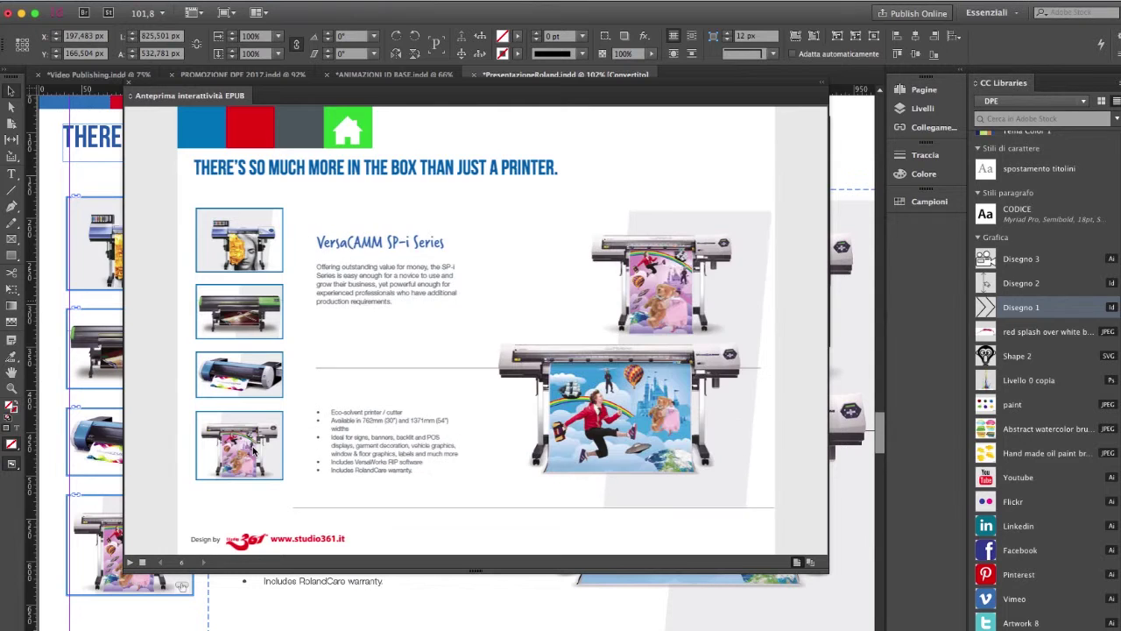
click(233, 259)
click(247, 320)
click(254, 383)
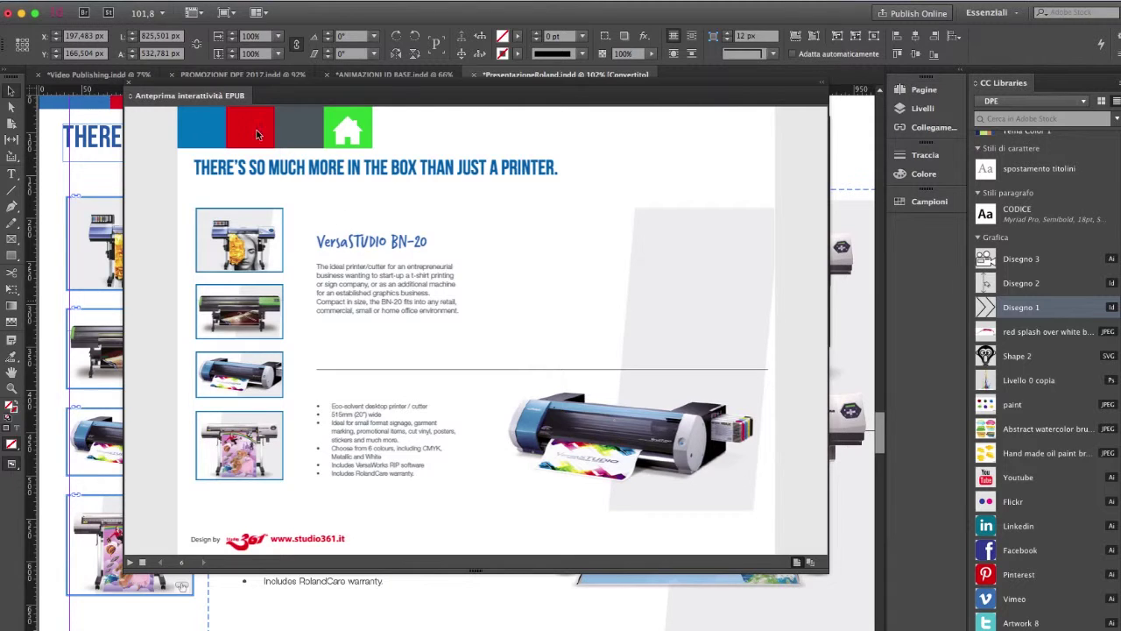
click(128, 84)
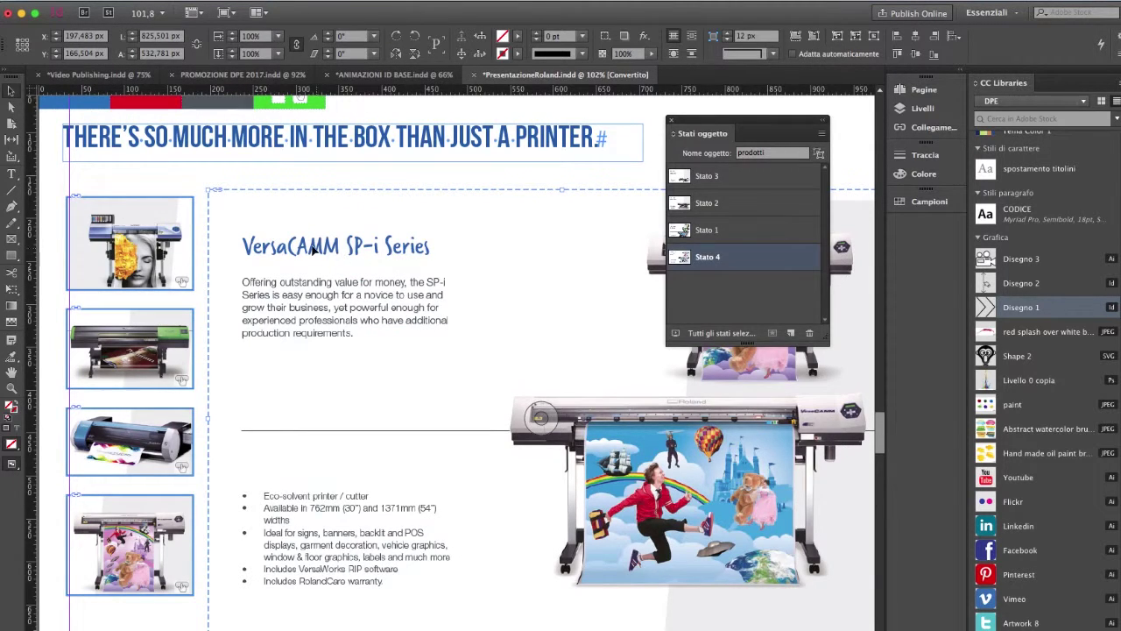
- Release all states of the "prodotti" multi-state object as separate objects and accept the warning
scroll(321, 175, right, 2)
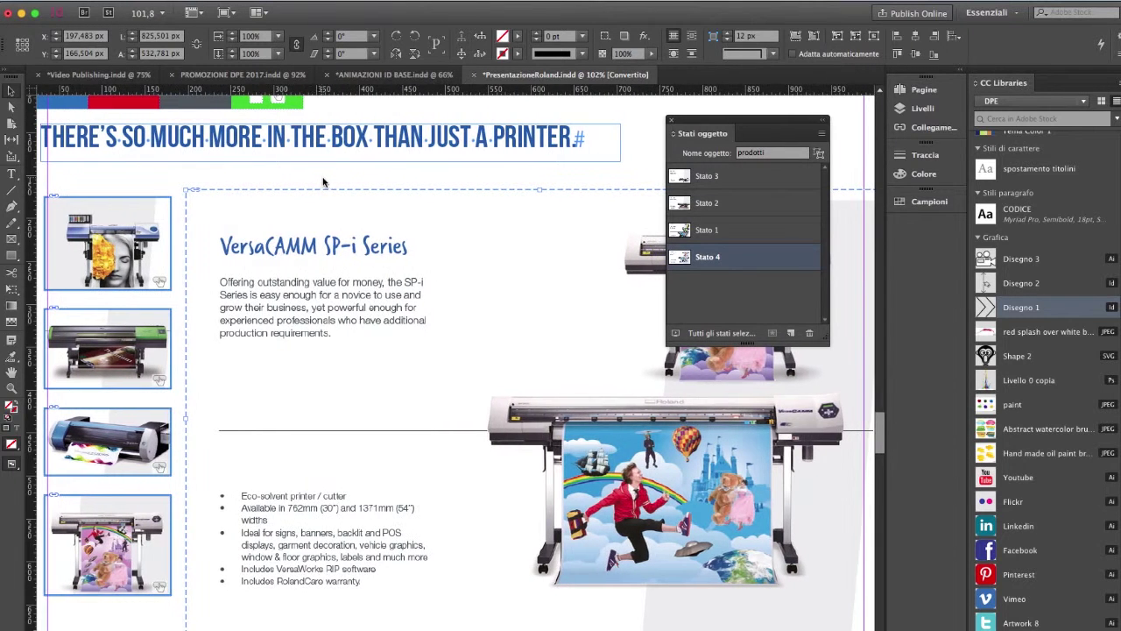
drag(693, 125, 755, 192)
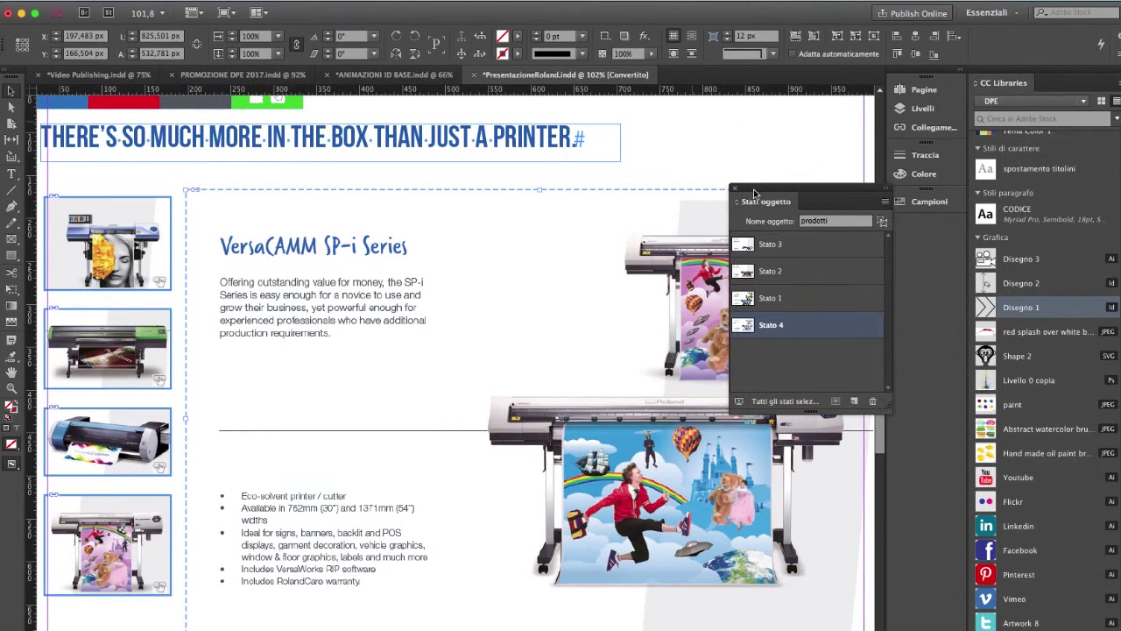
click(475, 231)
click(301, 375)
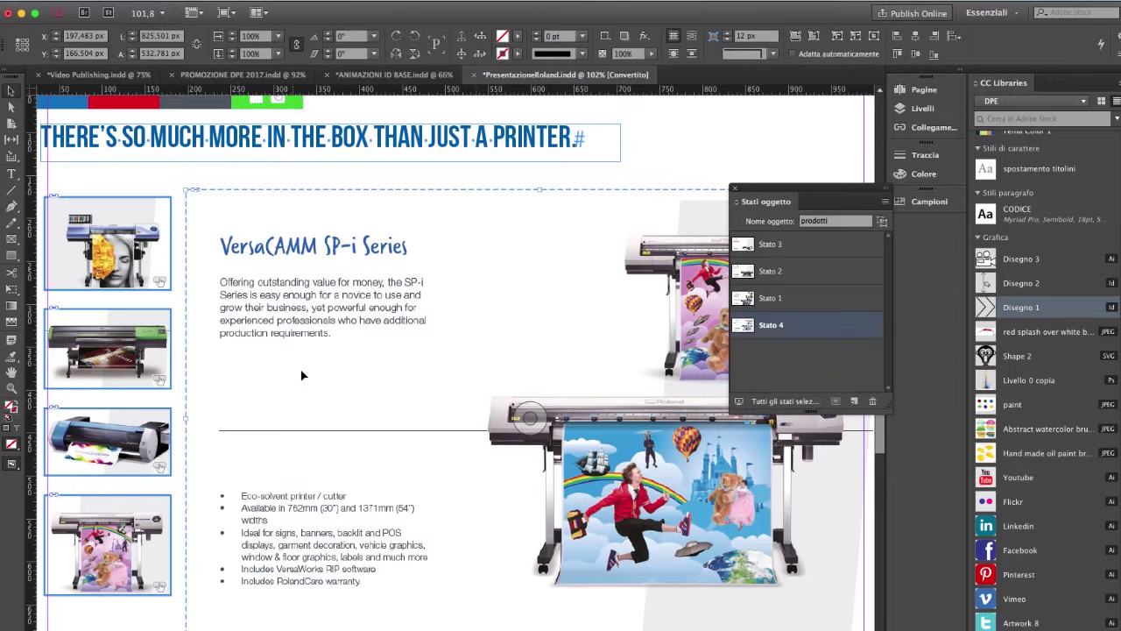
drag(825, 187, 734, 178)
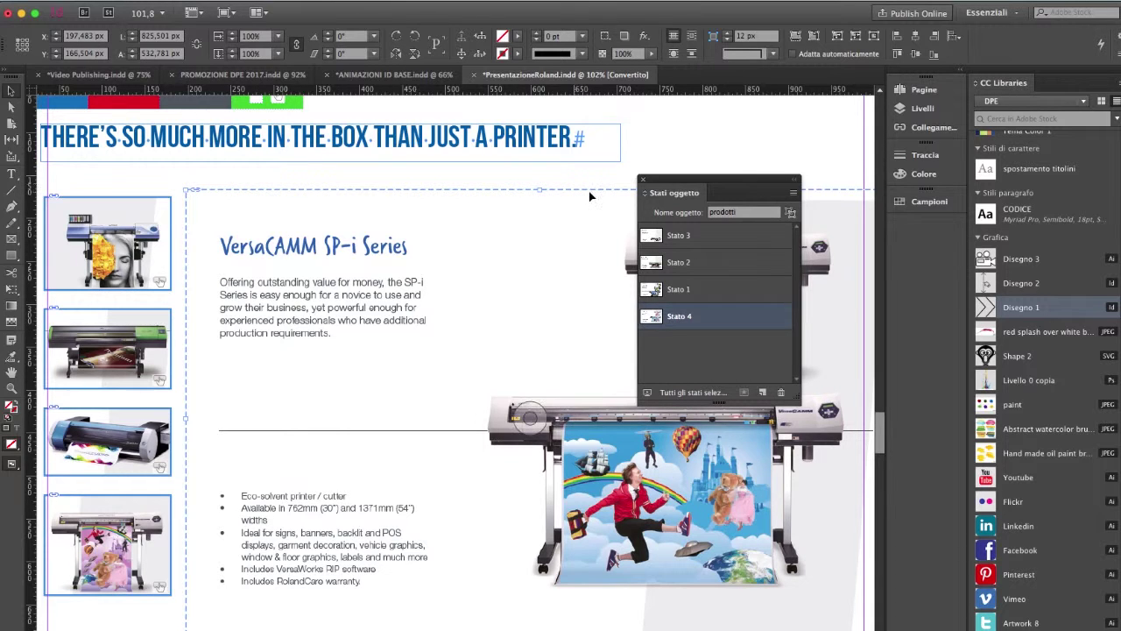
drag(691, 184, 640, 224)
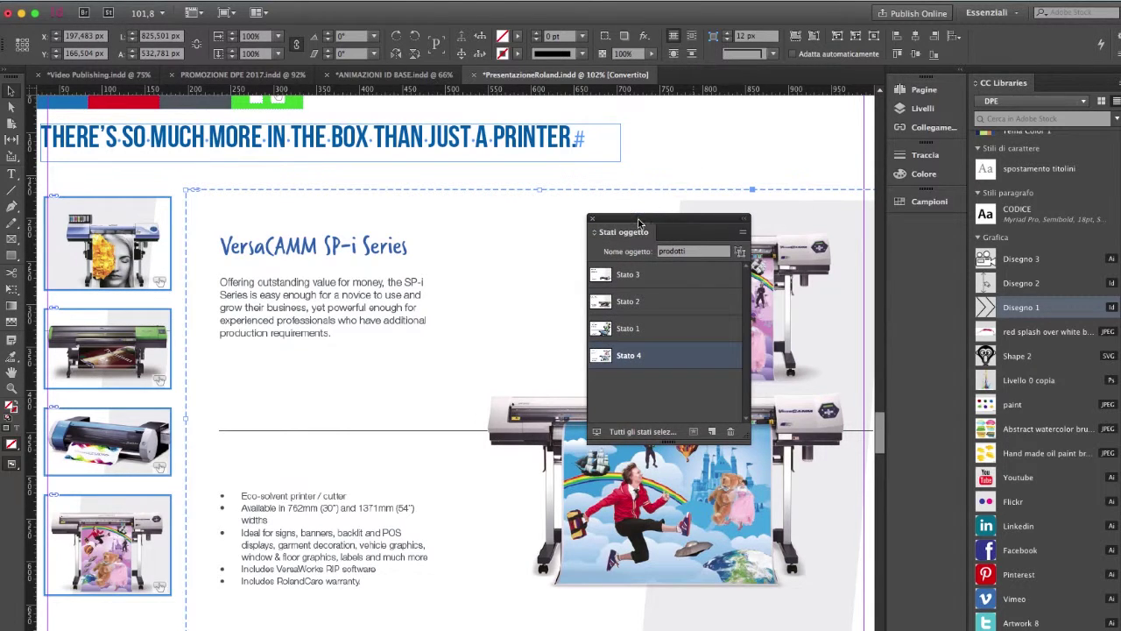
click(743, 234)
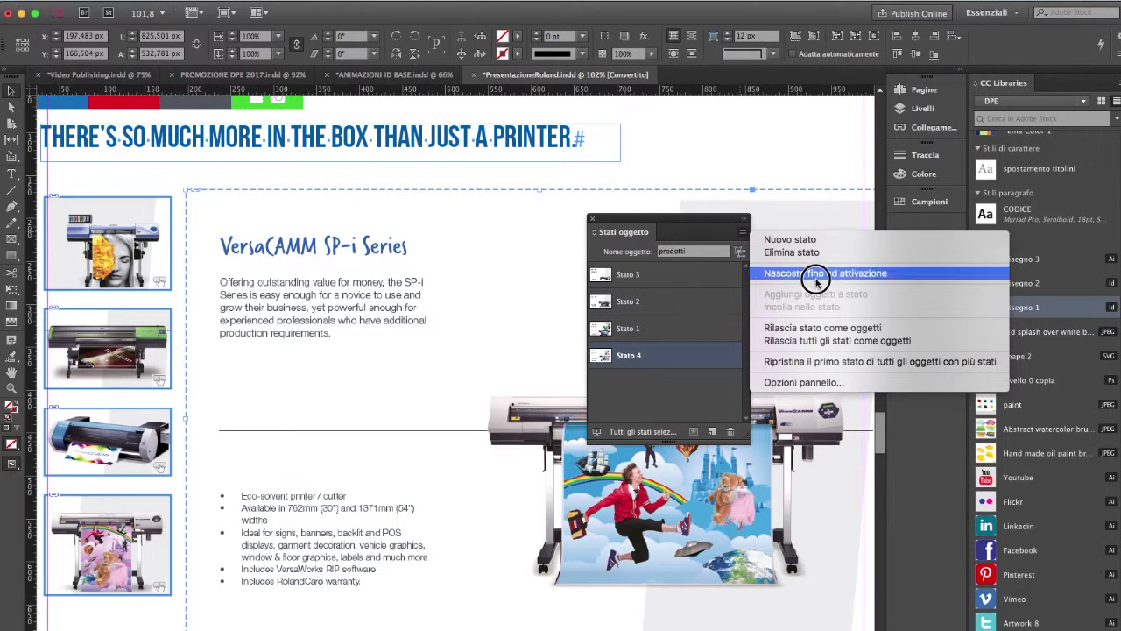
click(832, 342)
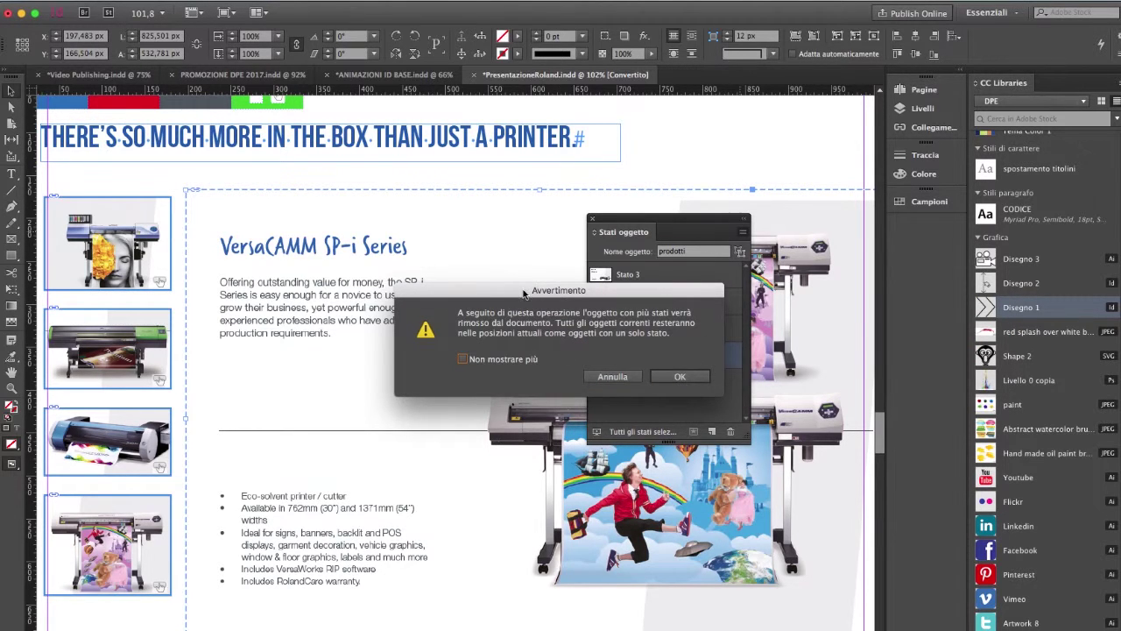
drag(523, 294, 415, 255)
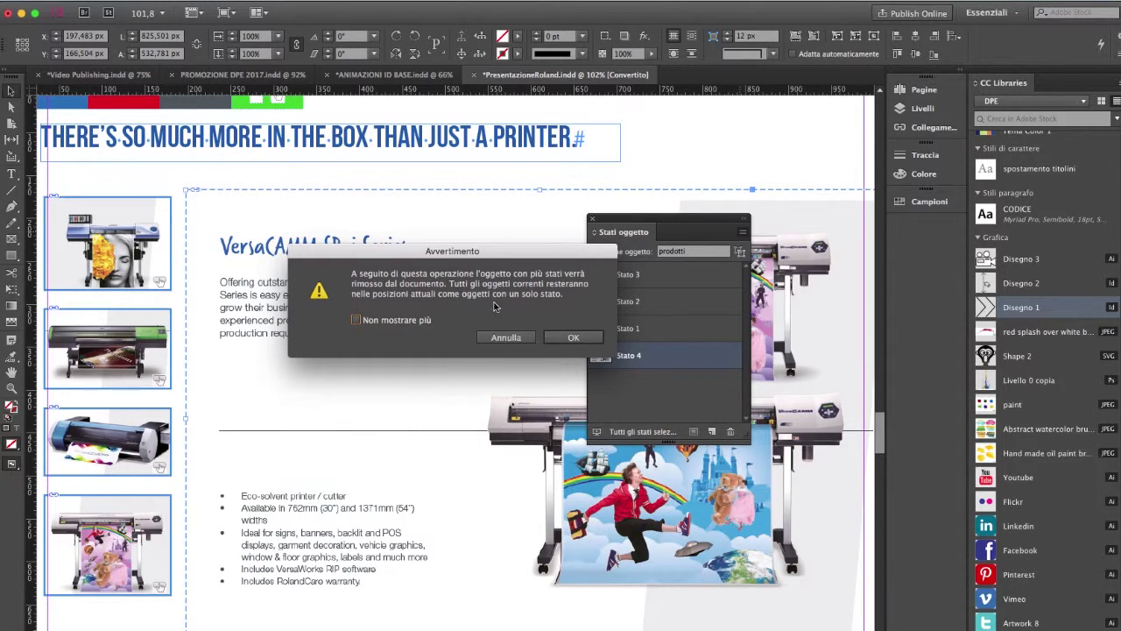
click(574, 339)
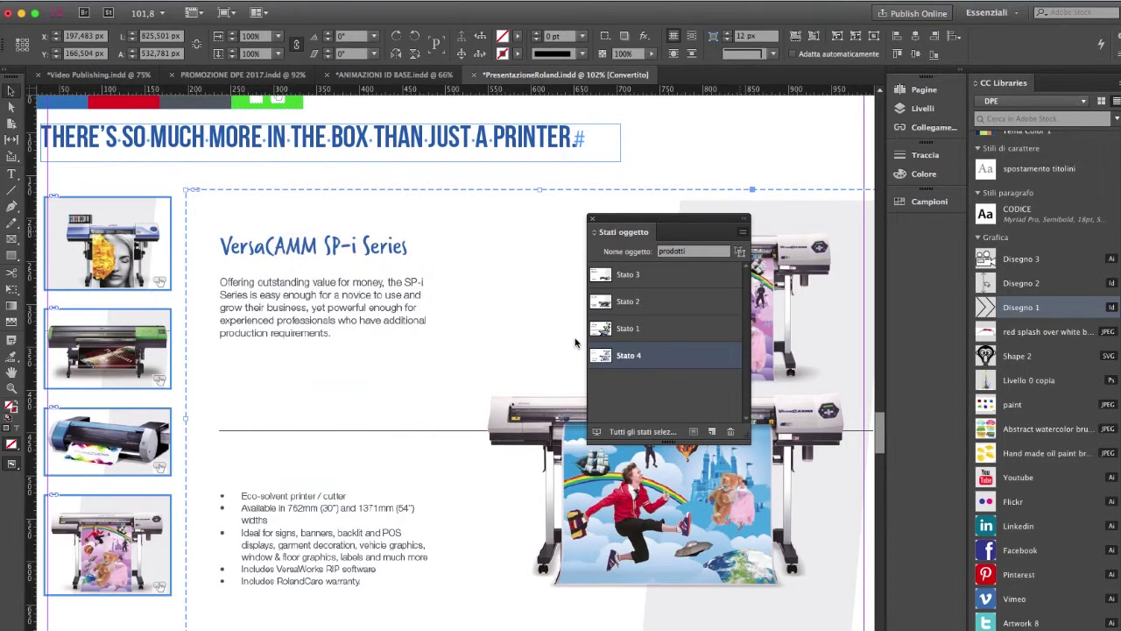
- Move the released VersaSTUDIO BN-20 product layout off the stack to about X 297 px, Y 264 px
drag(656, 212, 789, 149)
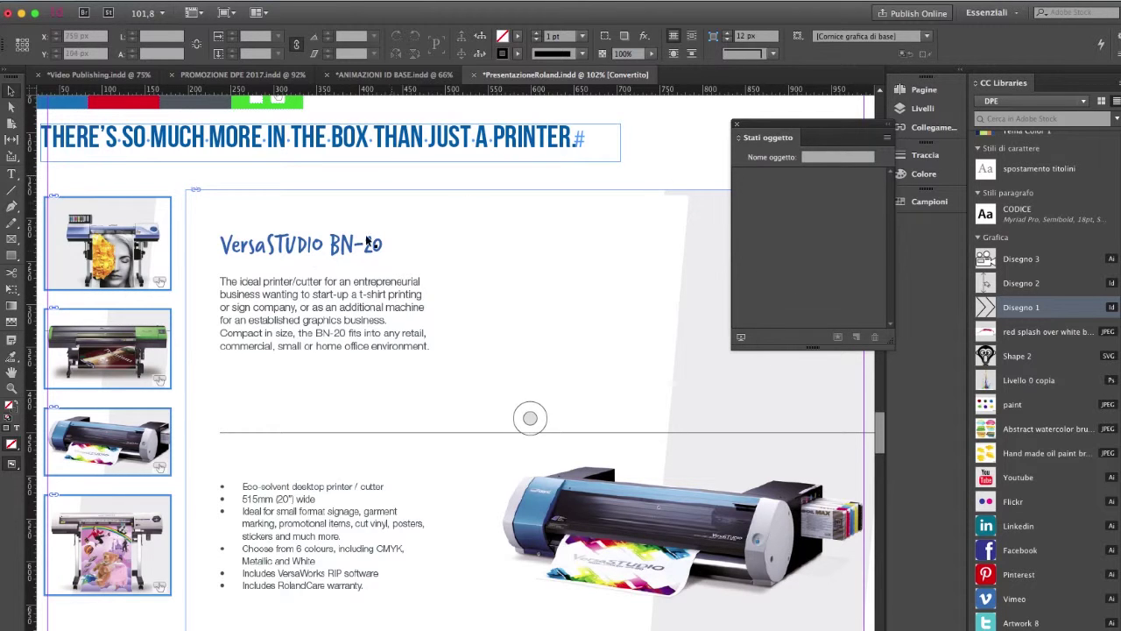
drag(309, 260, 400, 335)
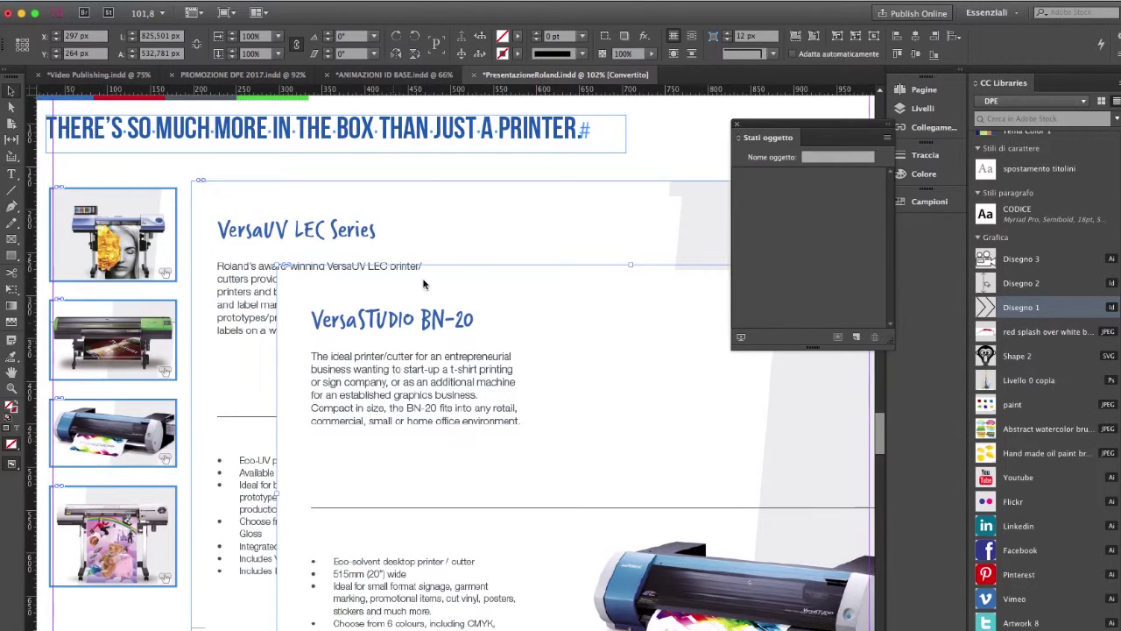
- Spread the released product layouts apart, placing VersaUV LEC at X 130 px, Y 211 px and another at about X 345 px, Y 167 px
drag(352, 229, 254, 265)
drag(491, 343, 531, 346)
click(493, 205)
drag(420, 210, 406, 191)
click(233, 344)
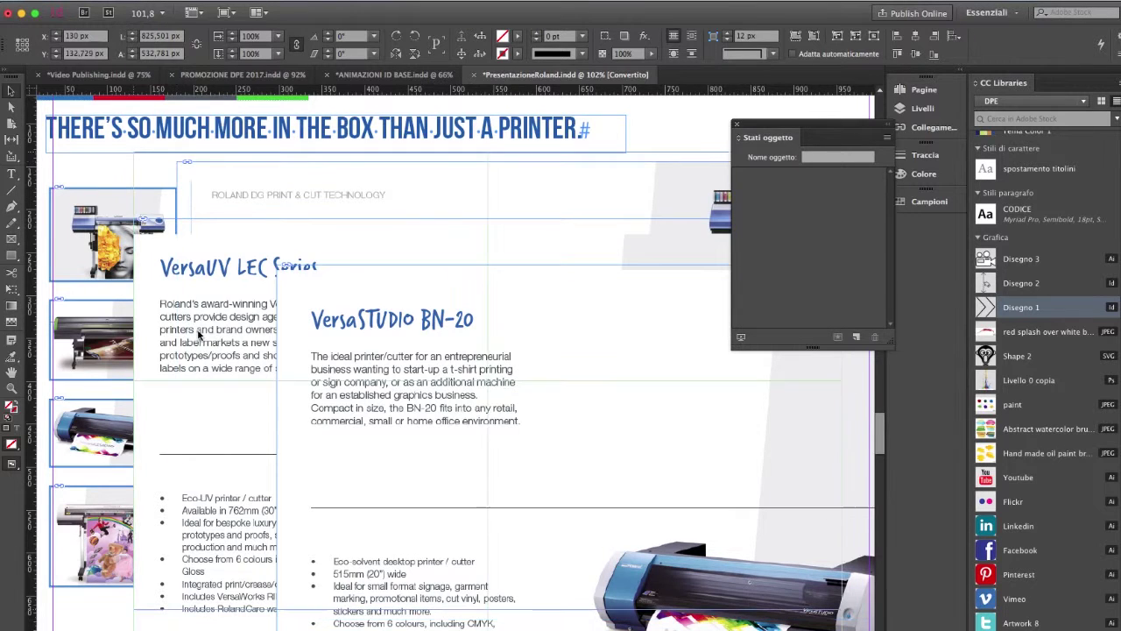
drag(410, 313, 594, 346)
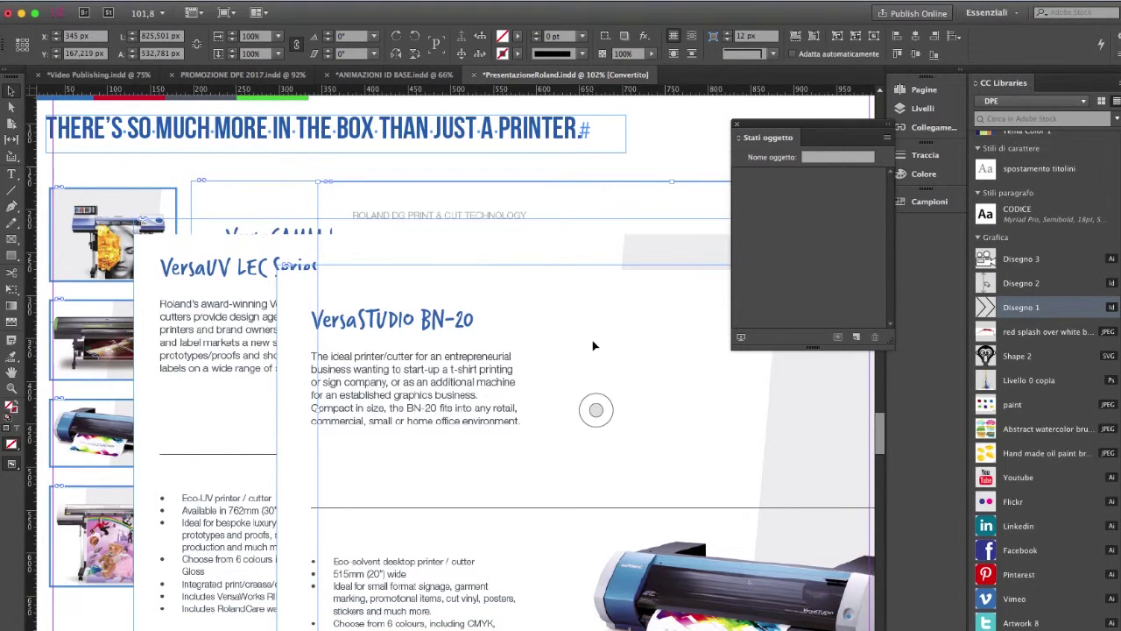
click(354, 220)
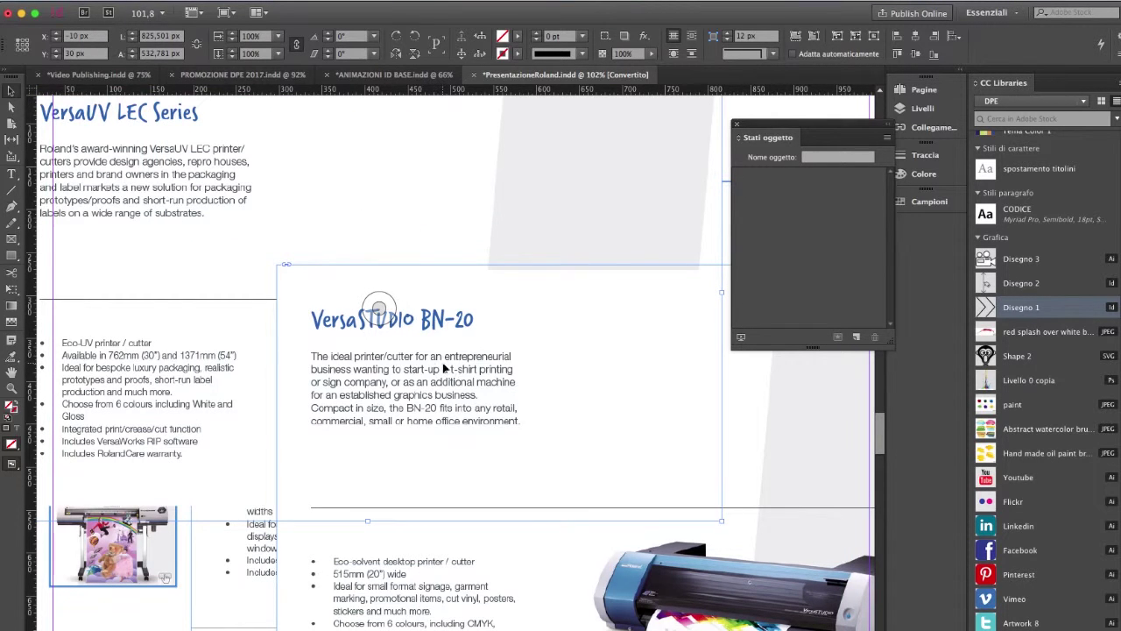
click(442, 363)
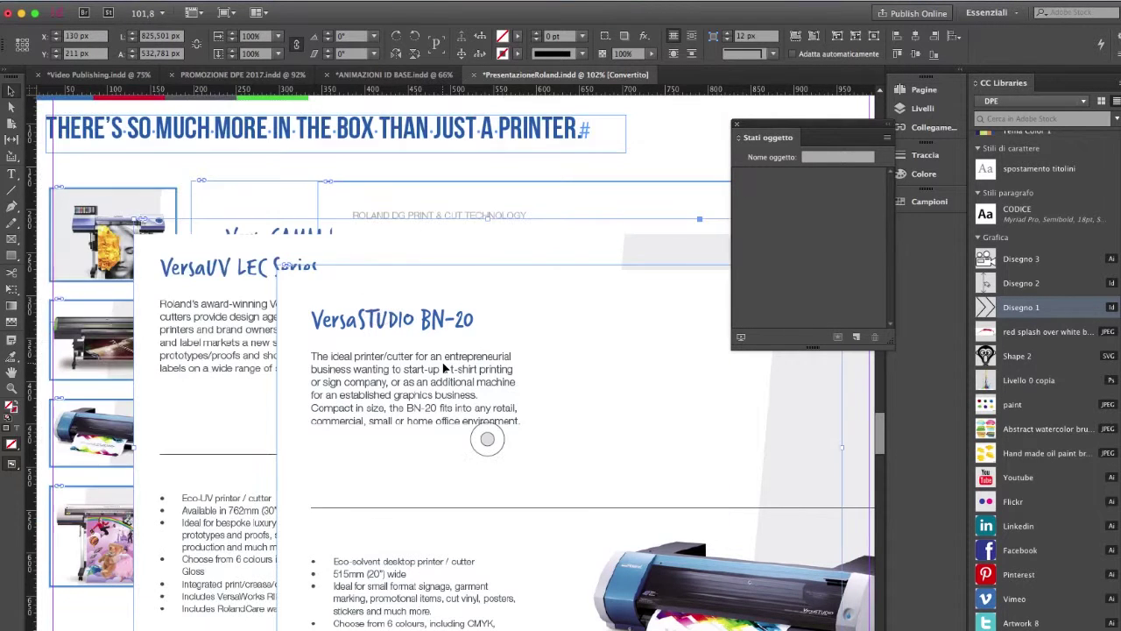
- Select the four released product layouts and centre-align them on each other horizontally and vertically
click(312, 179)
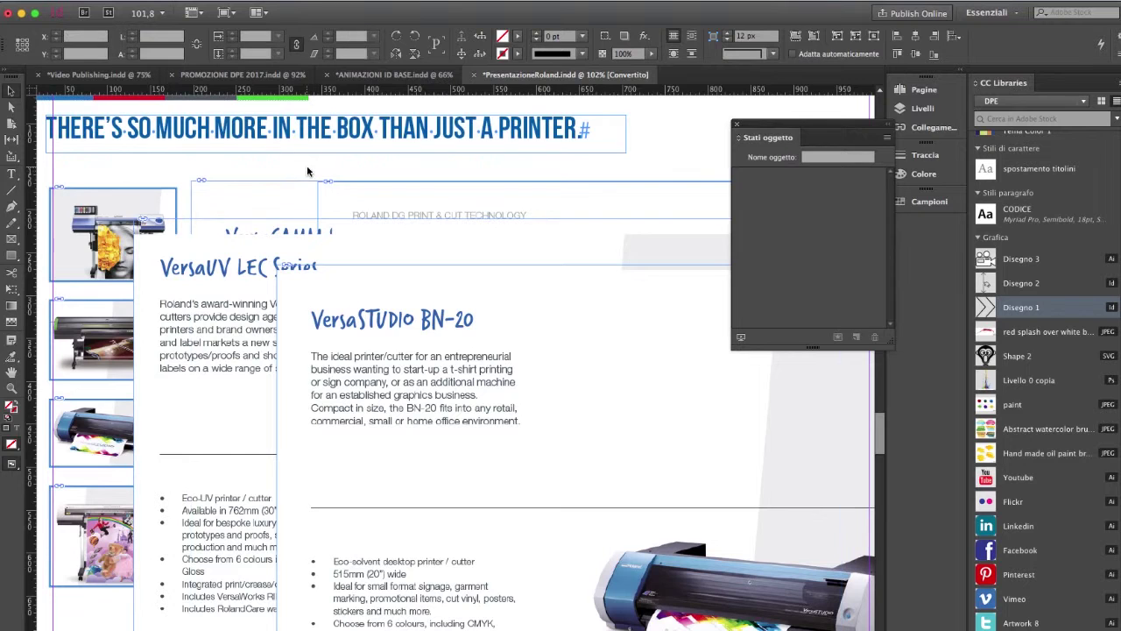
shift+click(605, 247)
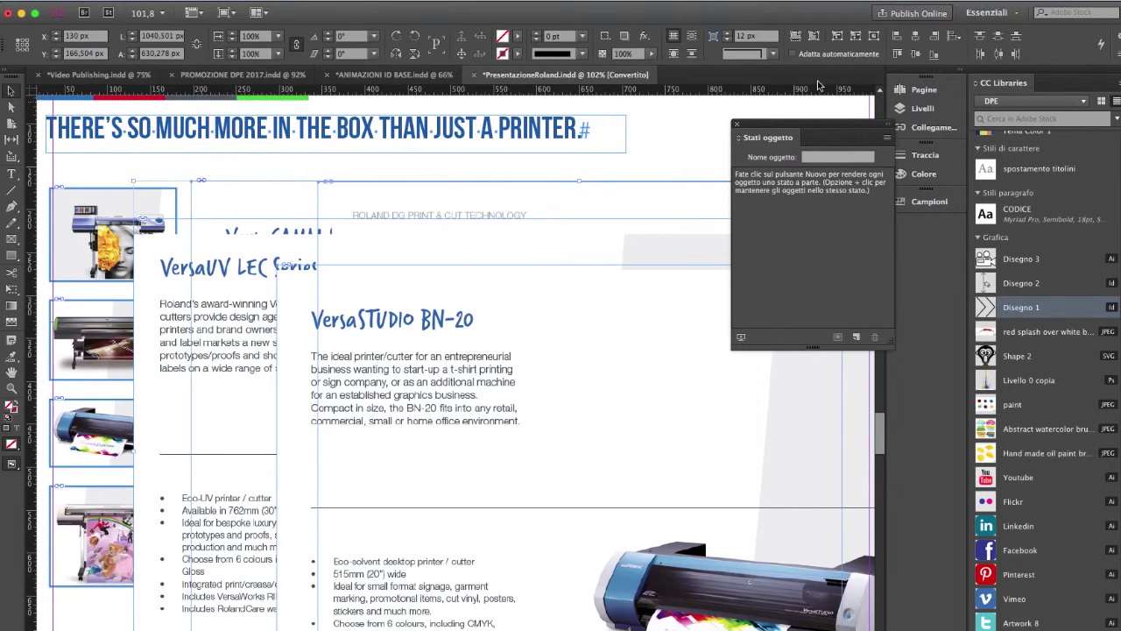
click(918, 55)
click(917, 56)
- Move the aligned stack of layouts beside the thumbnails to X 190 px, Y 167 px
drag(435, 359, 415, 316)
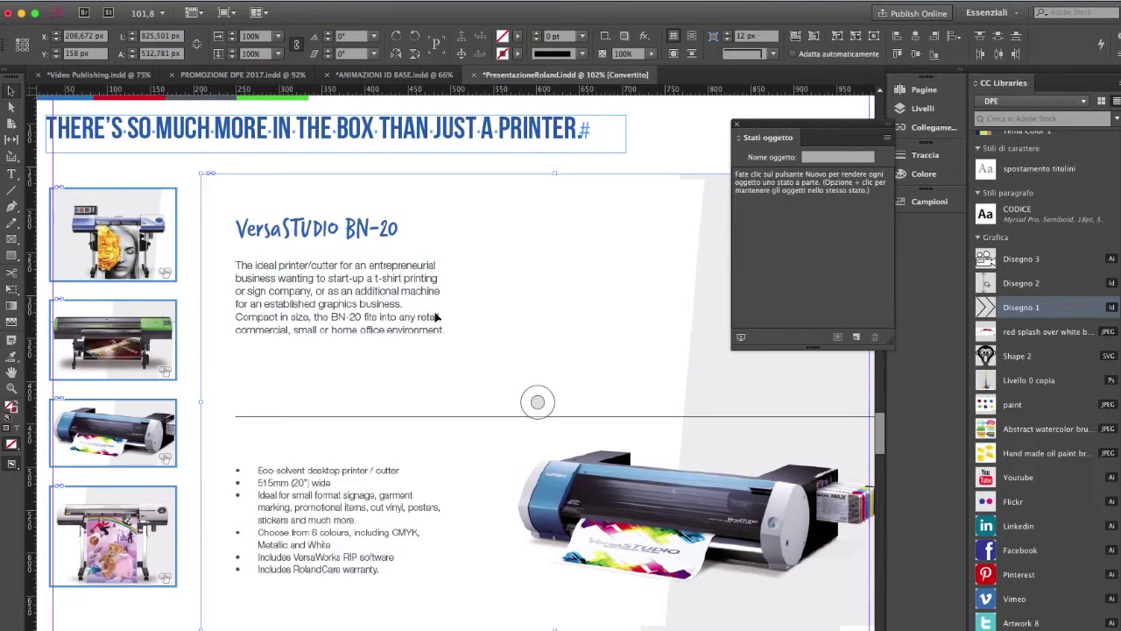
drag(530, 286, 514, 295)
drag(817, 129, 824, 119)
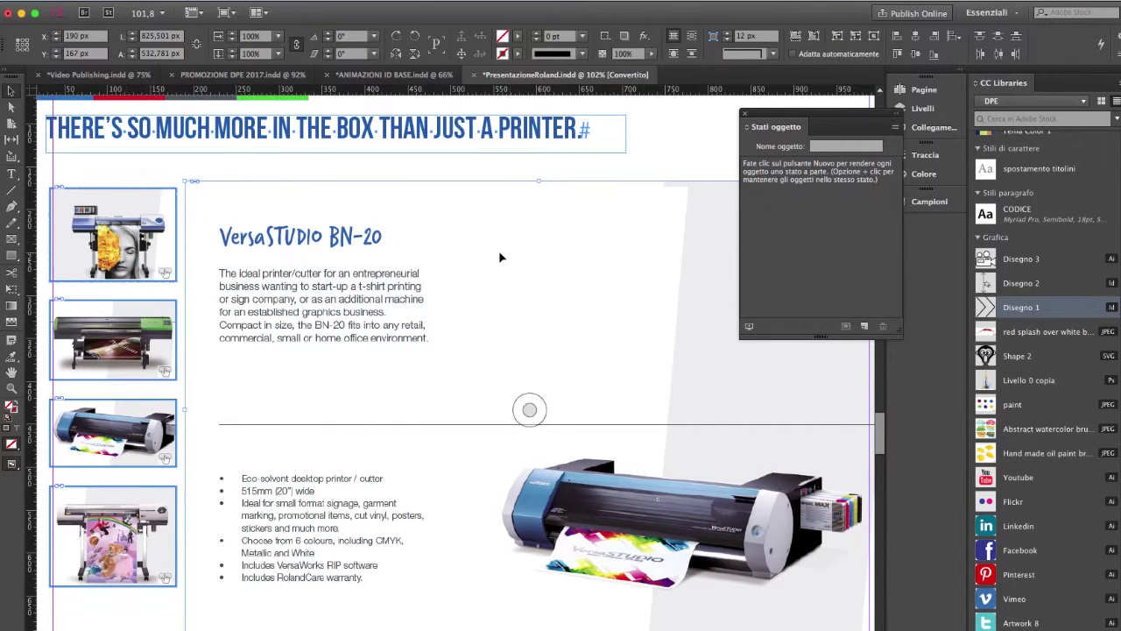
- Select all the stacked product layouts and convert them into a new multi-state object
click(895, 128)
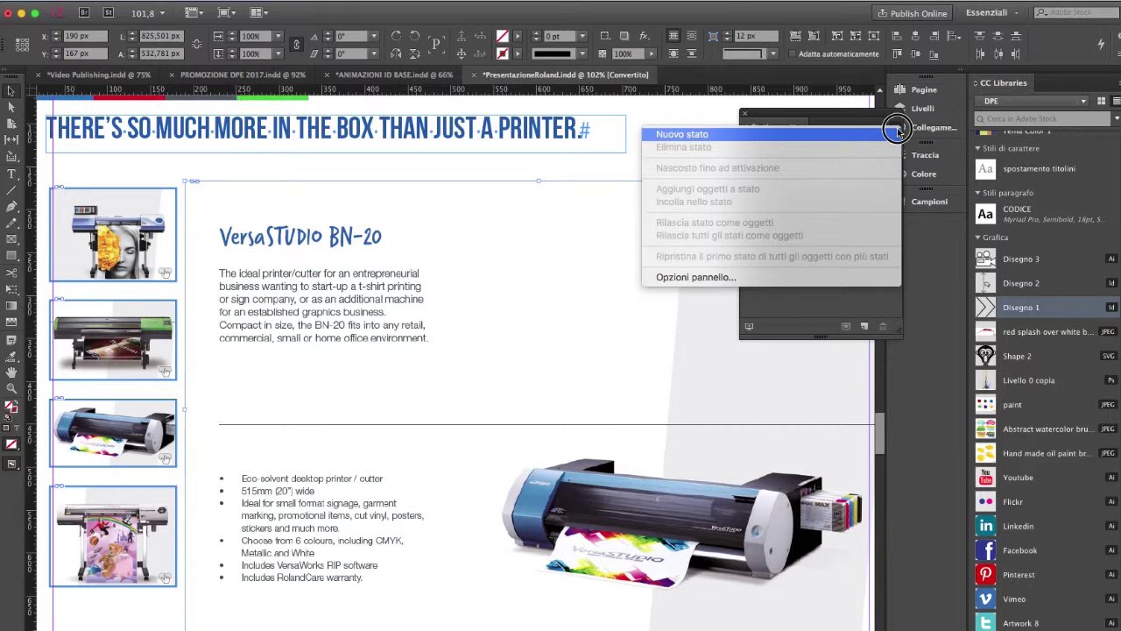
click(836, 75)
drag(368, 177, 562, 423)
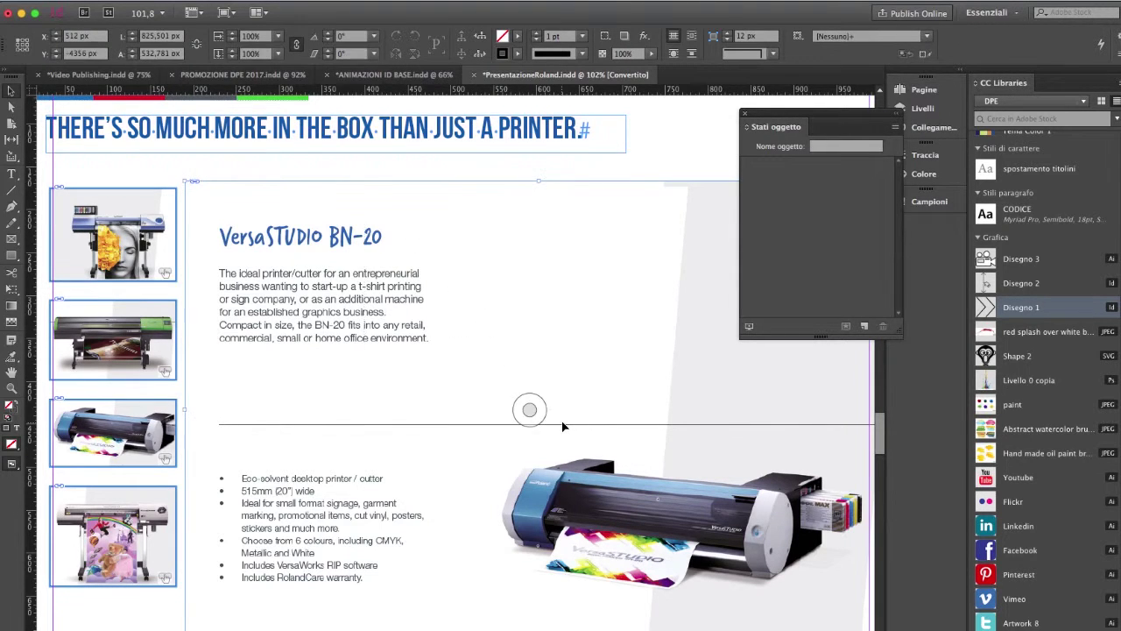
click(895, 128)
click(788, 136)
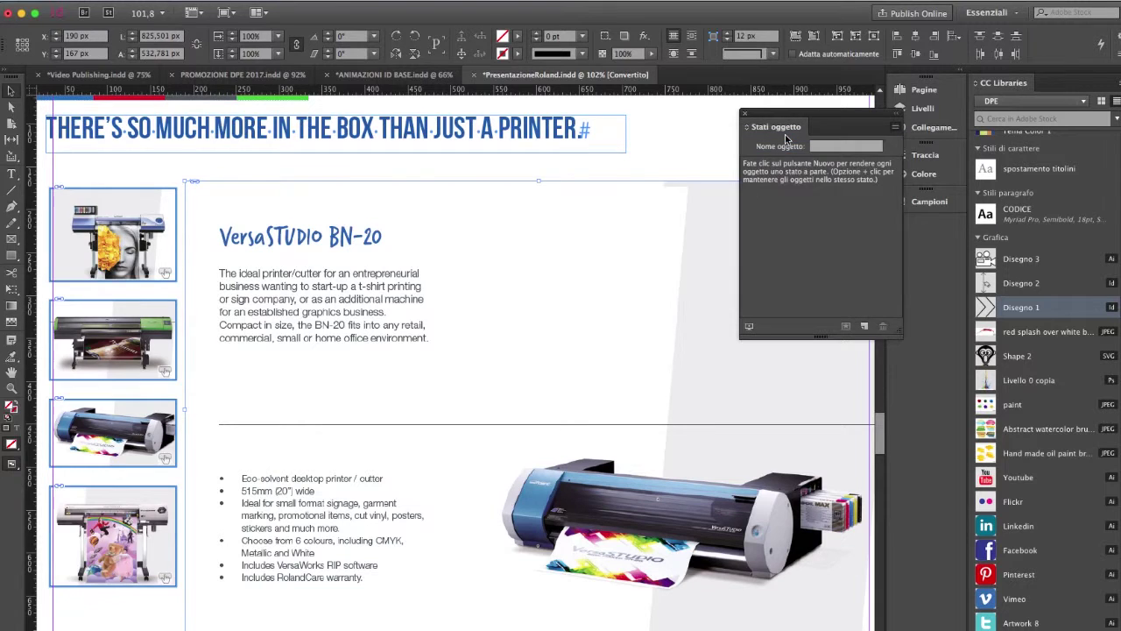
- Show Stato 2, Stato 3 and Stato 4 of the new multi-state object in turn
click(794, 196)
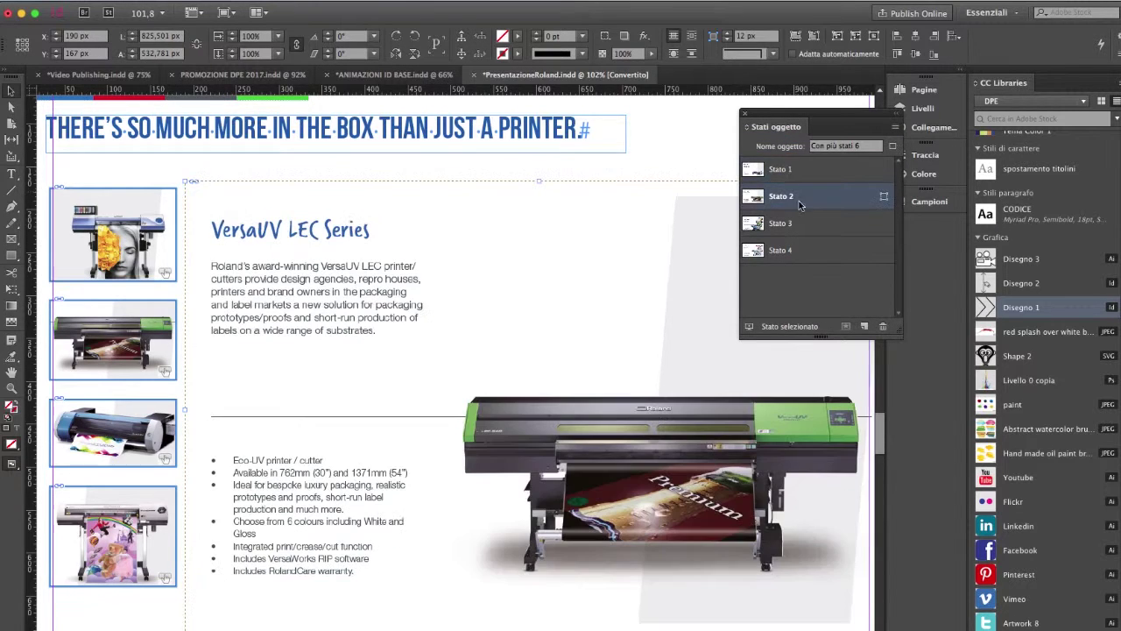
click(799, 224)
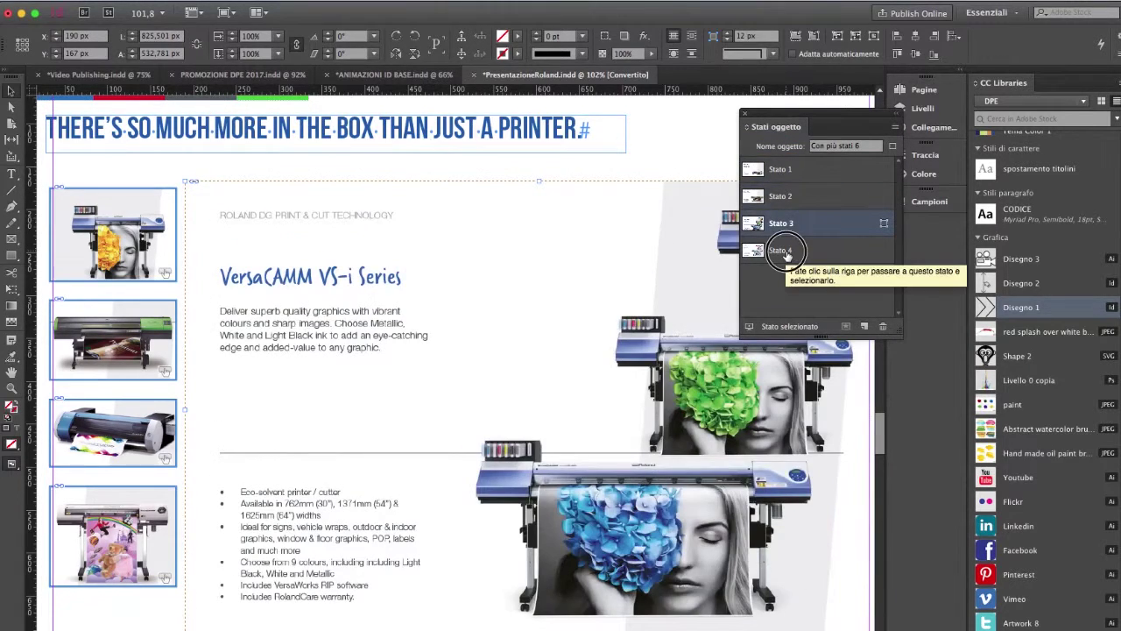
click(786, 252)
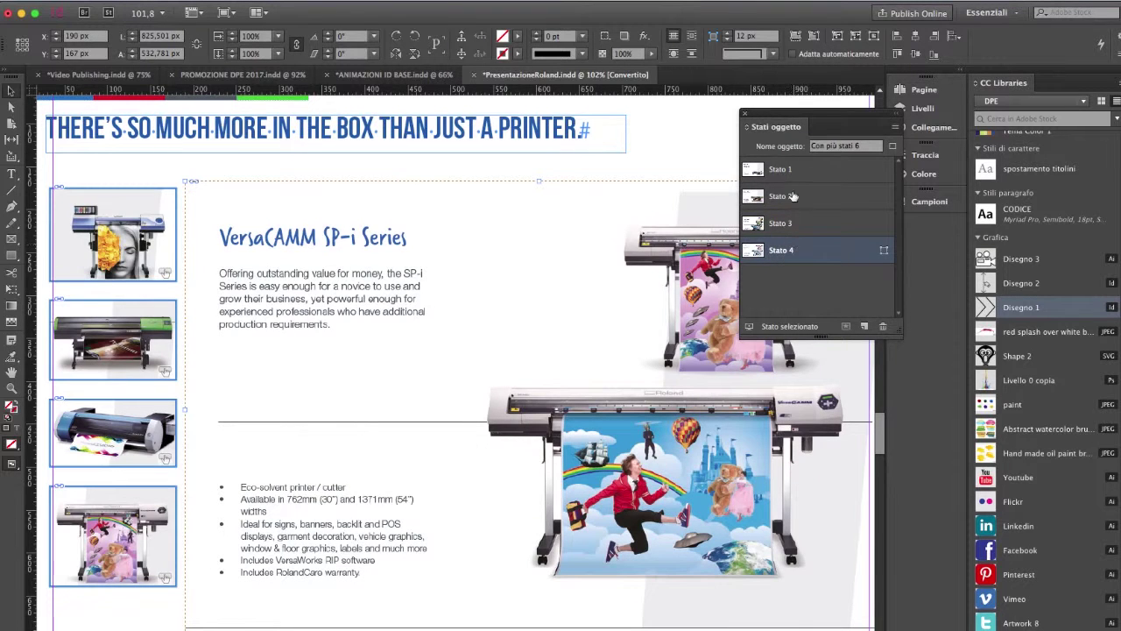
- Move Stato 2 above Stato 1 in the state order and check each state, ending on Stato 2
drag(794, 197, 794, 167)
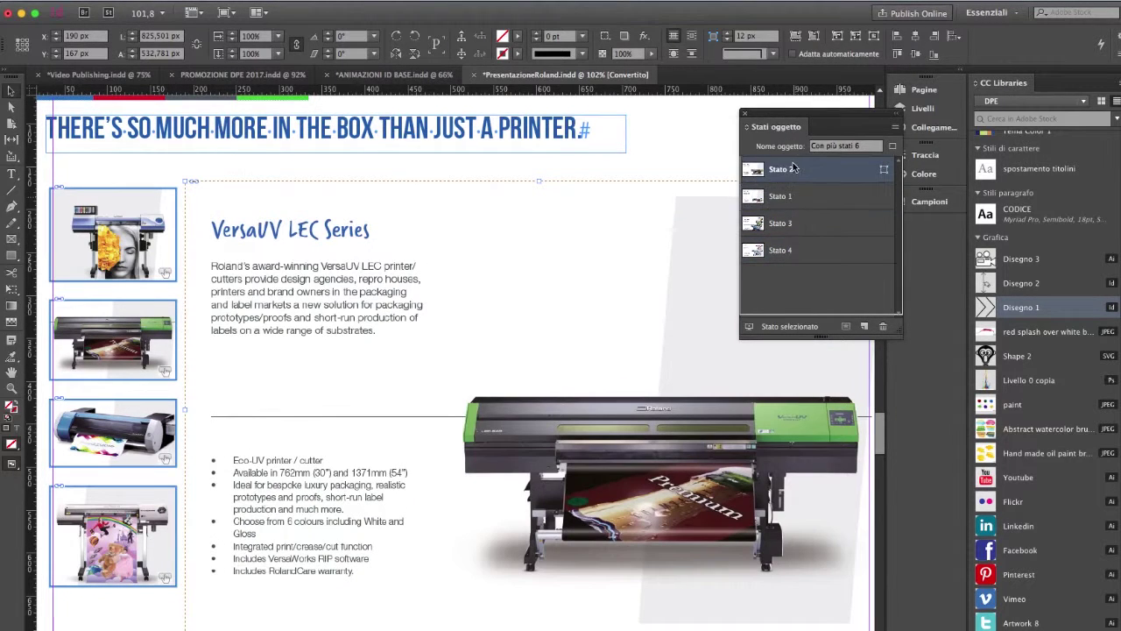
click(780, 200)
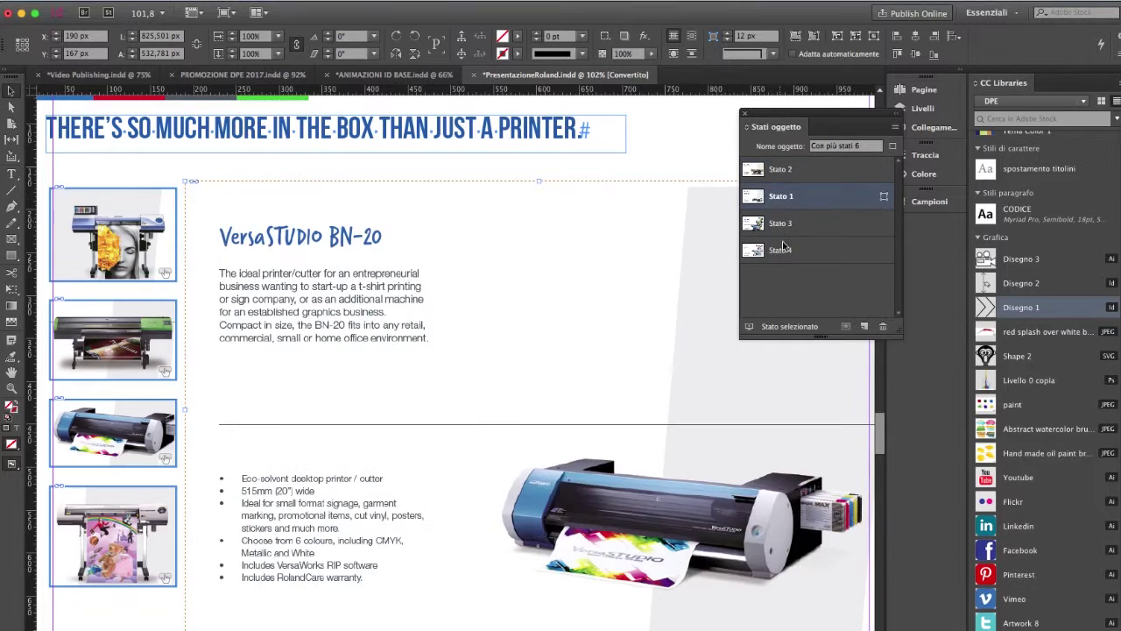
click(781, 226)
click(786, 253)
click(785, 174)
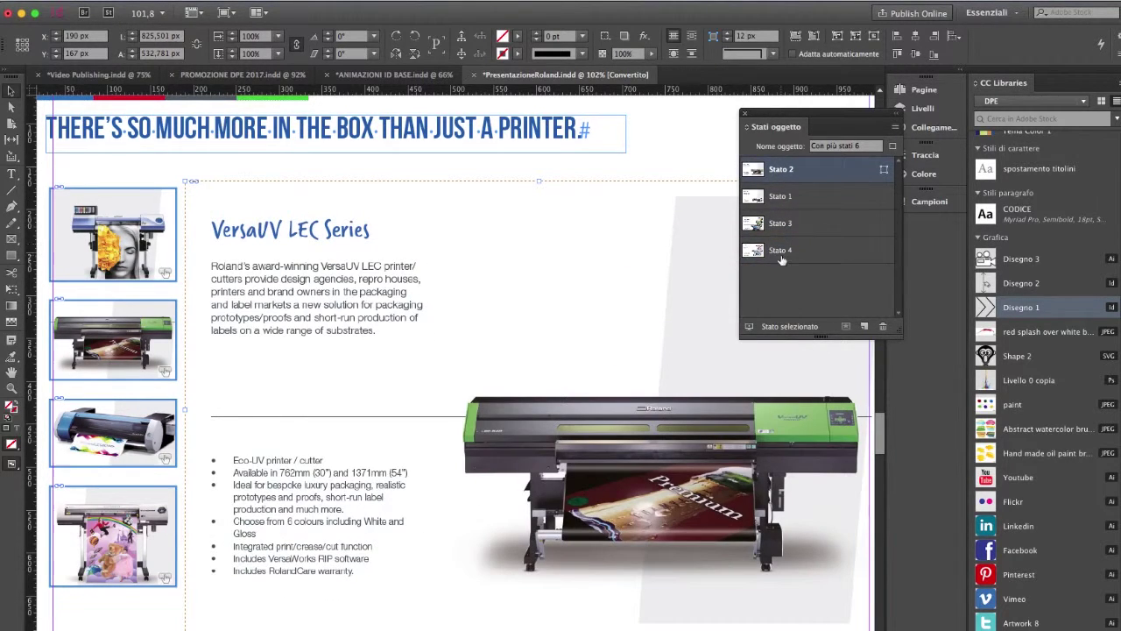
- Bring up the button settings for the first printer thumbnail and add a "Vai allo stato" action to it
click(155, 226)
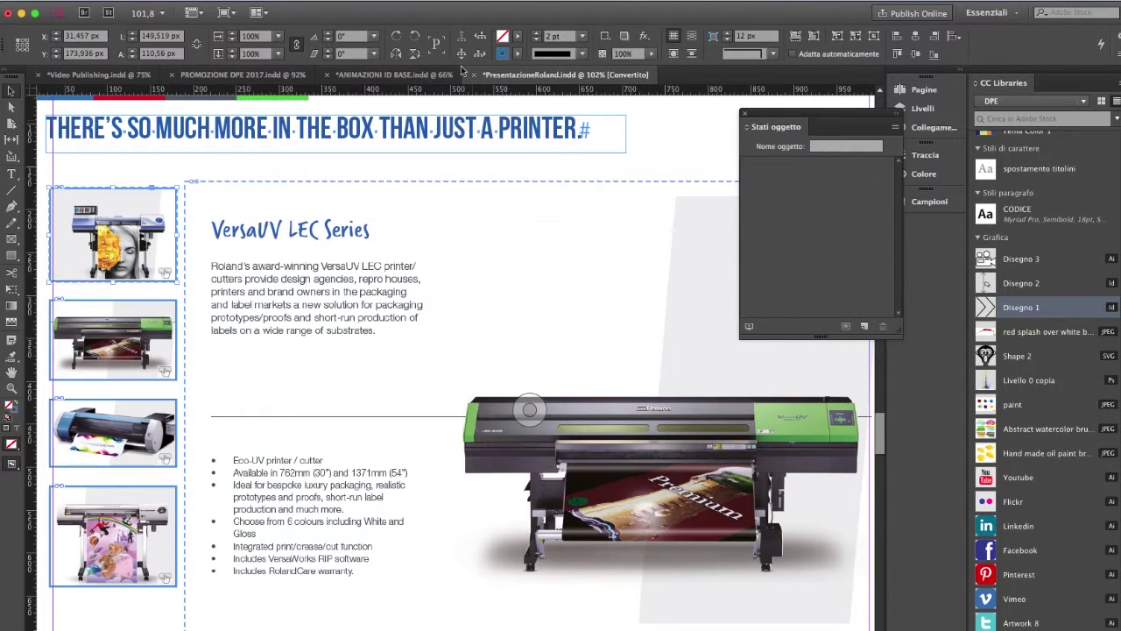
click(427, 2)
mouse_move(538, 186)
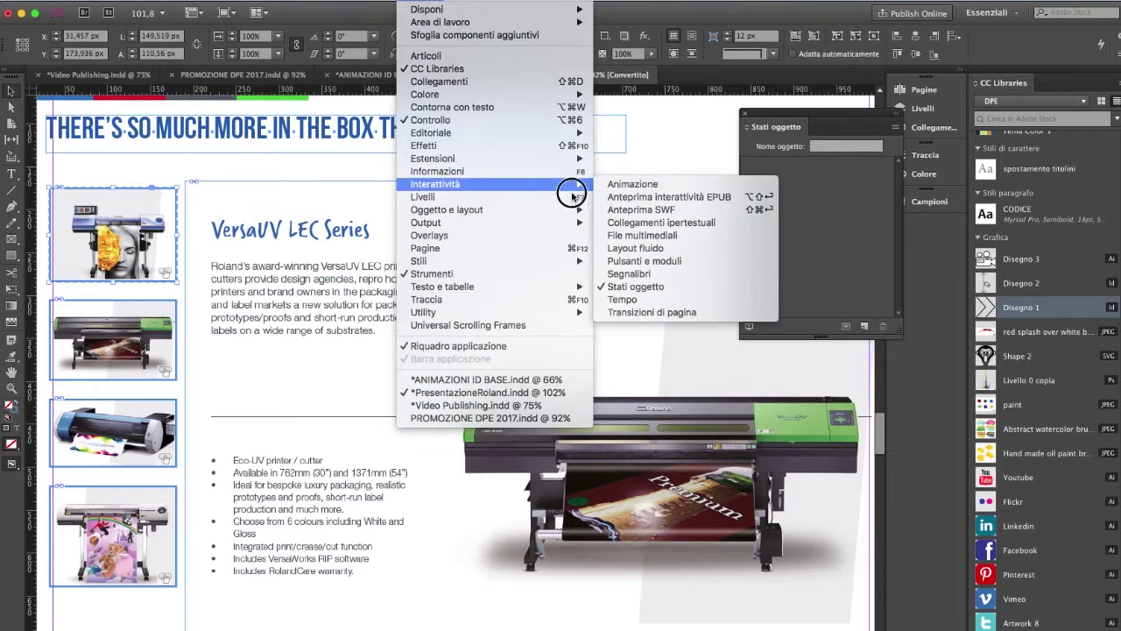
click(672, 264)
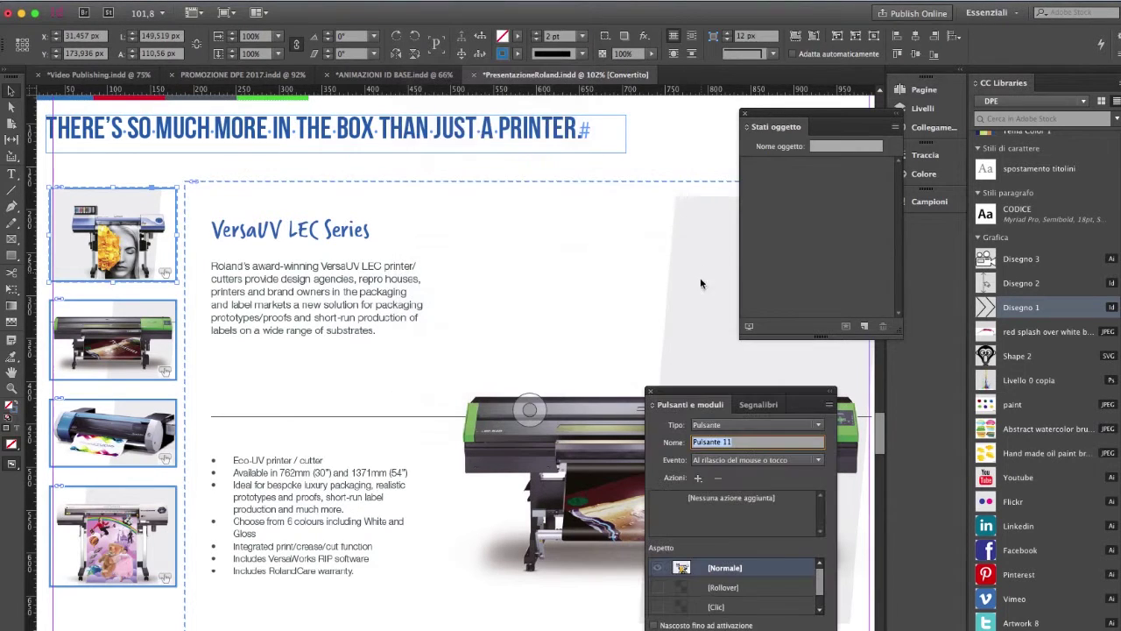
drag(689, 392, 601, 230)
click(612, 318)
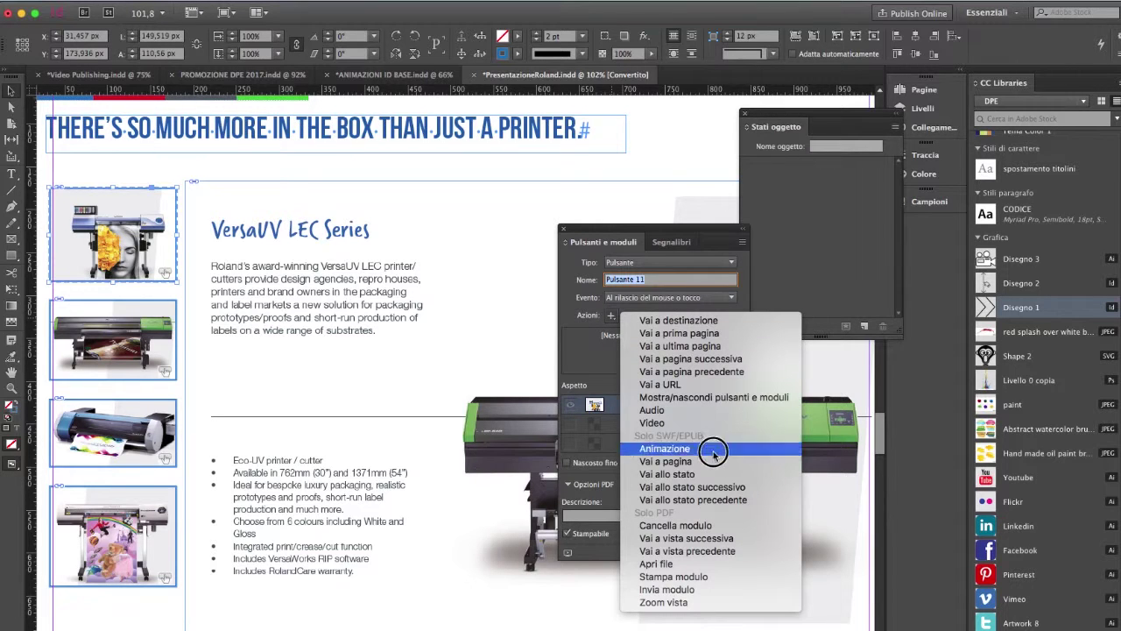
click(714, 473)
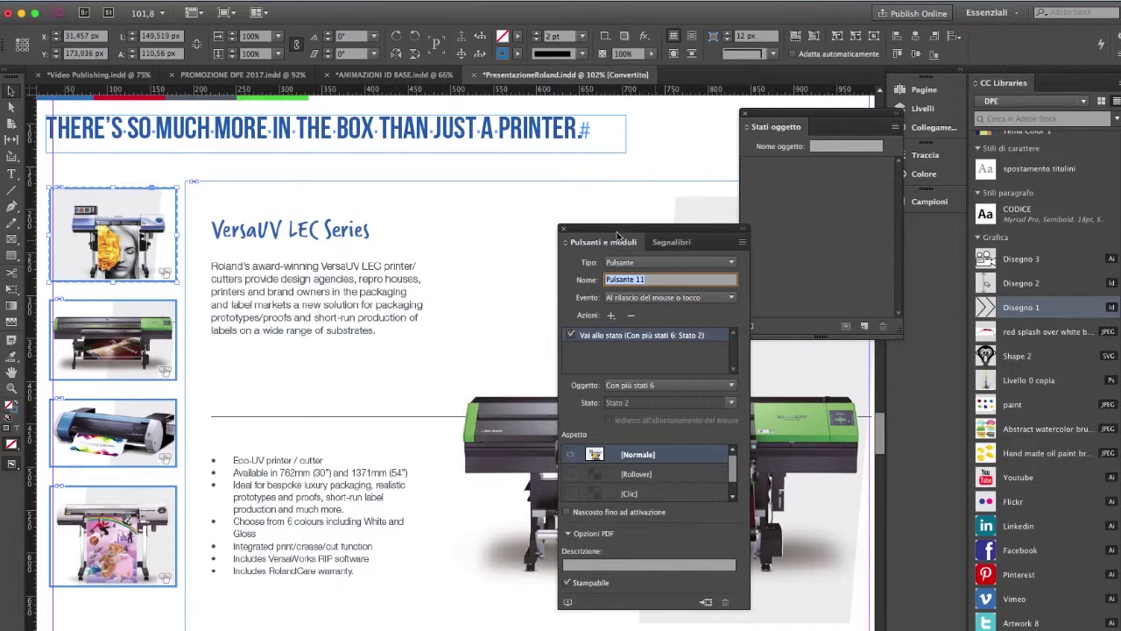
- Set Stato 3 as the target state of the first thumbnail's action
drag(608, 239, 657, 171)
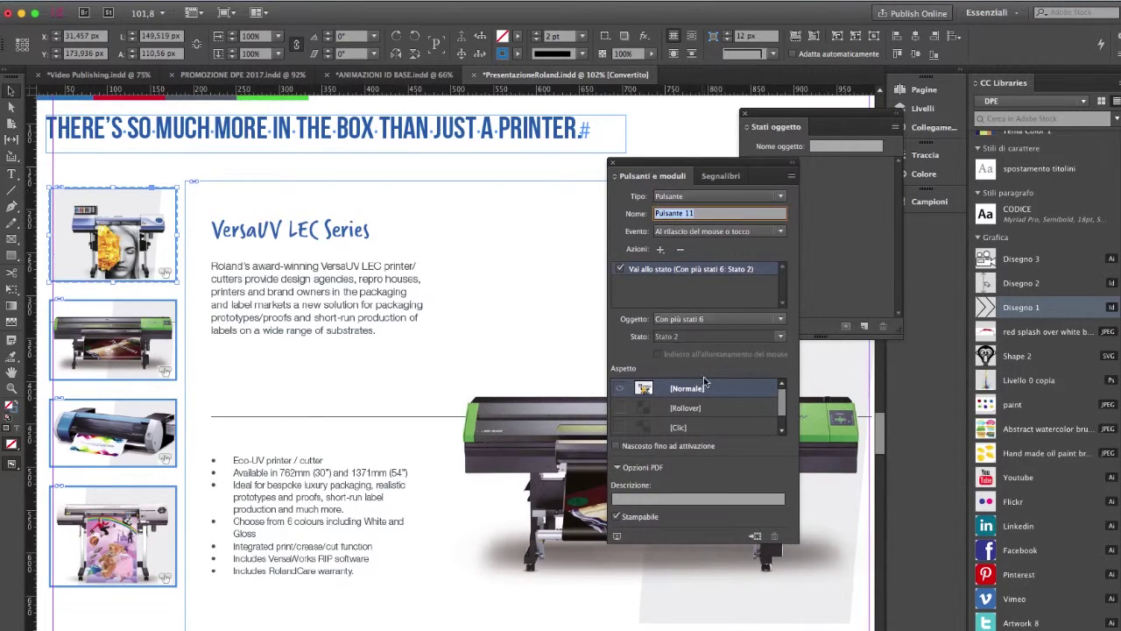
click(700, 336)
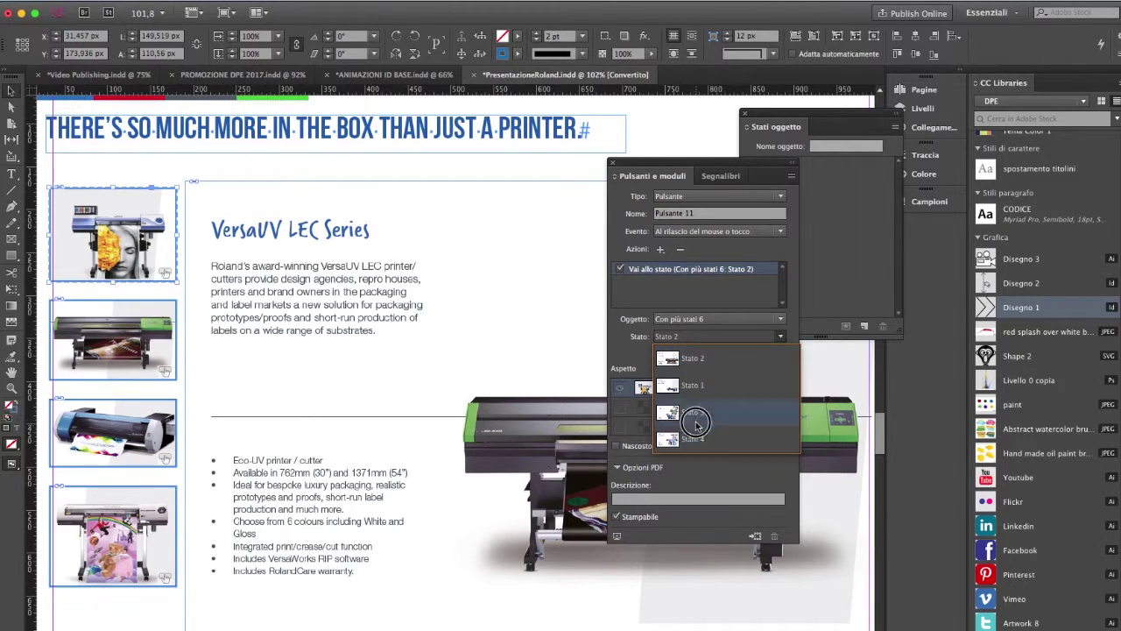
click(694, 414)
drag(654, 164, 624, 171)
- Add a "Vai allo stato" action to the second, green-and-black printer thumbnail, targeting Stato 2 of "Con più stati 6"
click(92, 346)
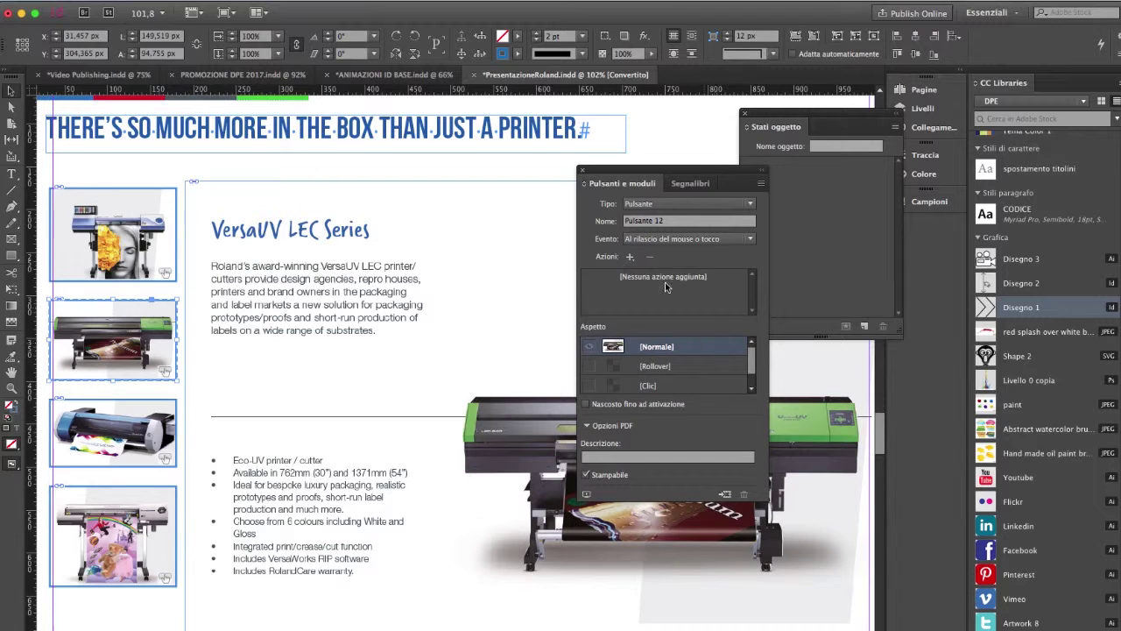
click(163, 290)
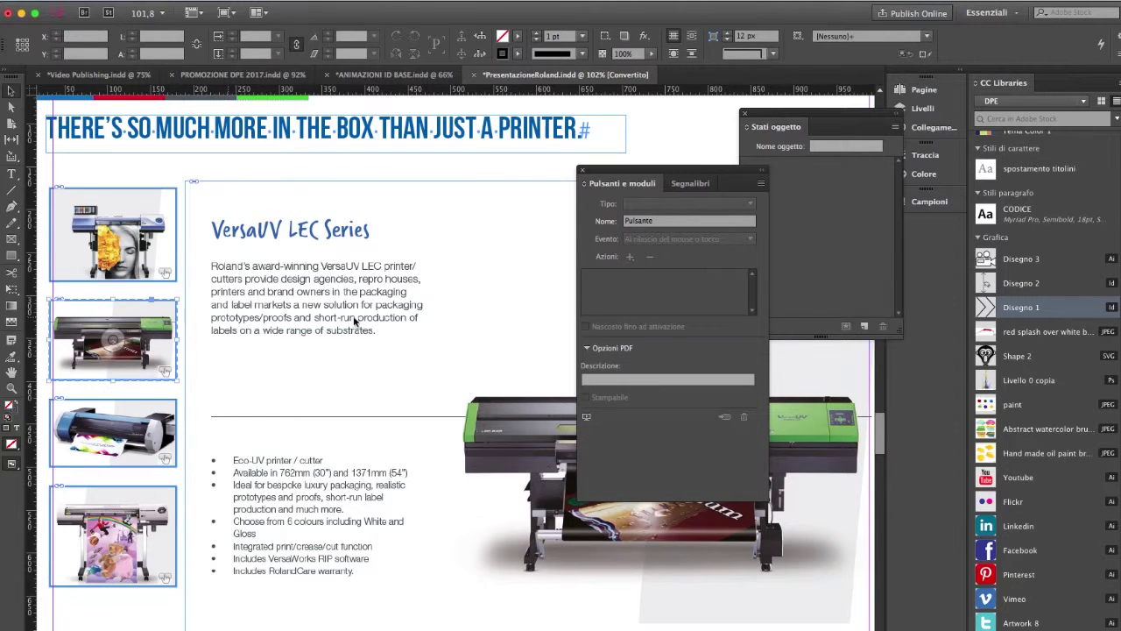
click(113, 340)
click(630, 256)
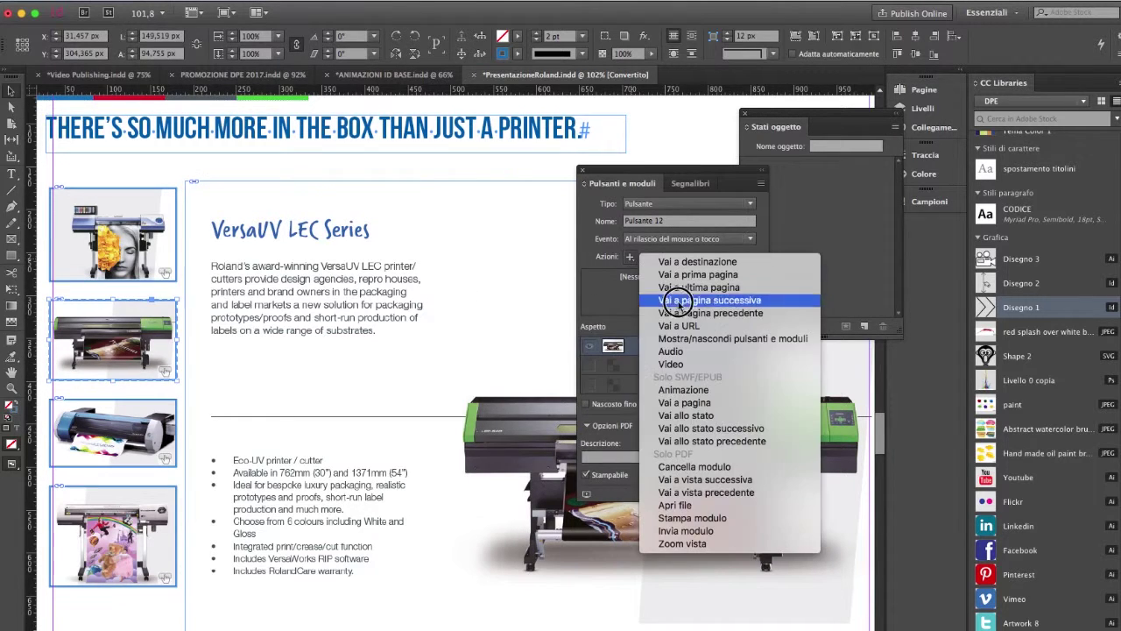
click(720, 415)
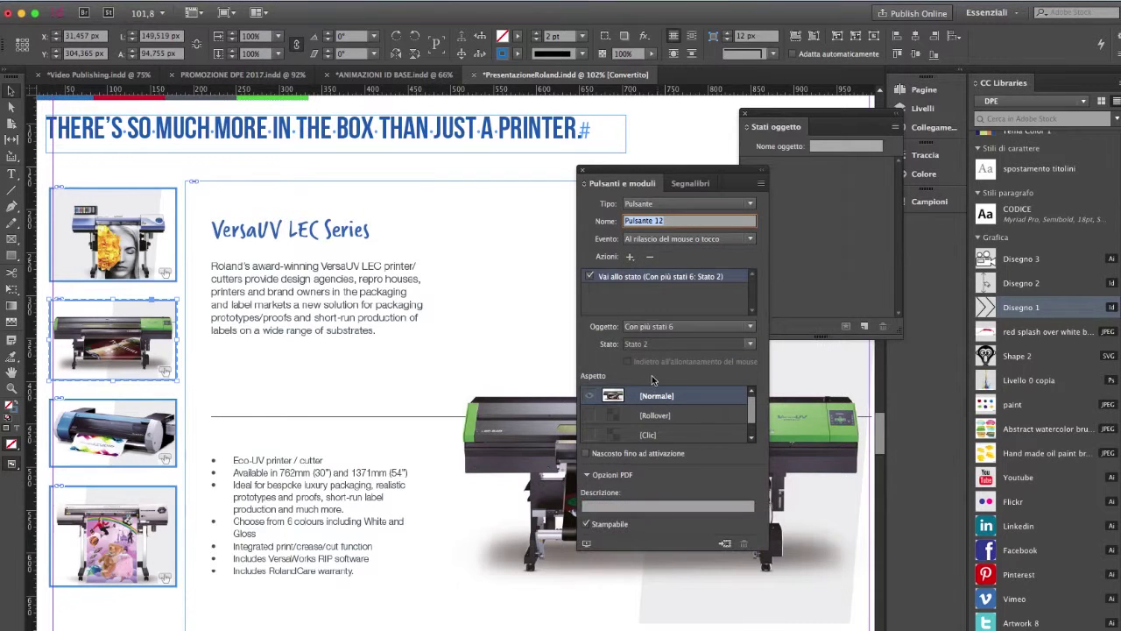
click(644, 344)
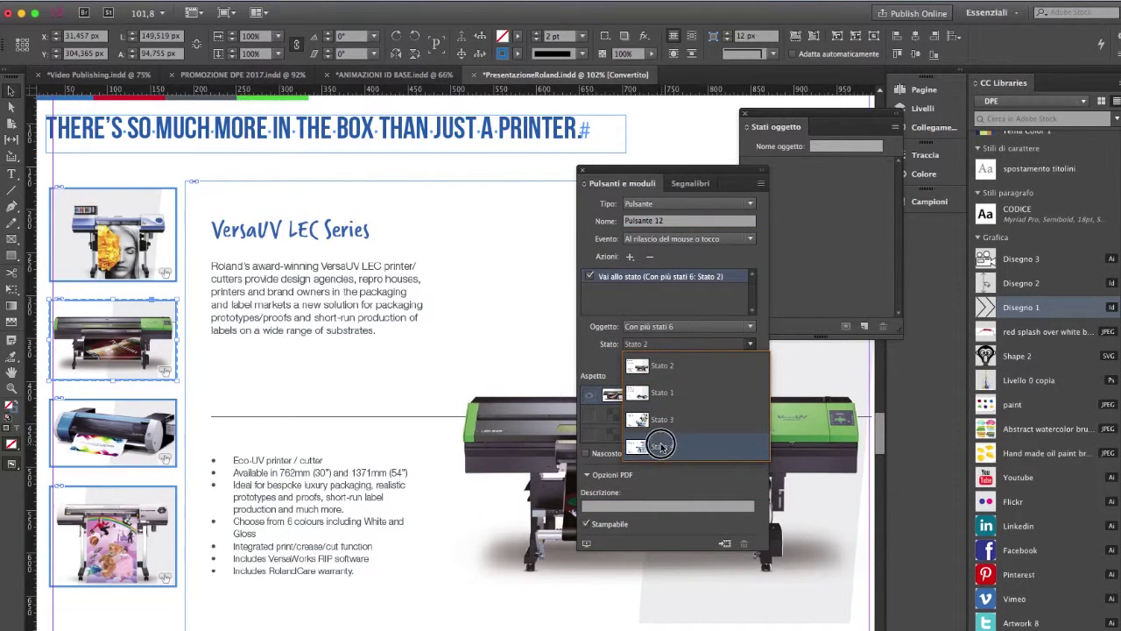
click(666, 366)
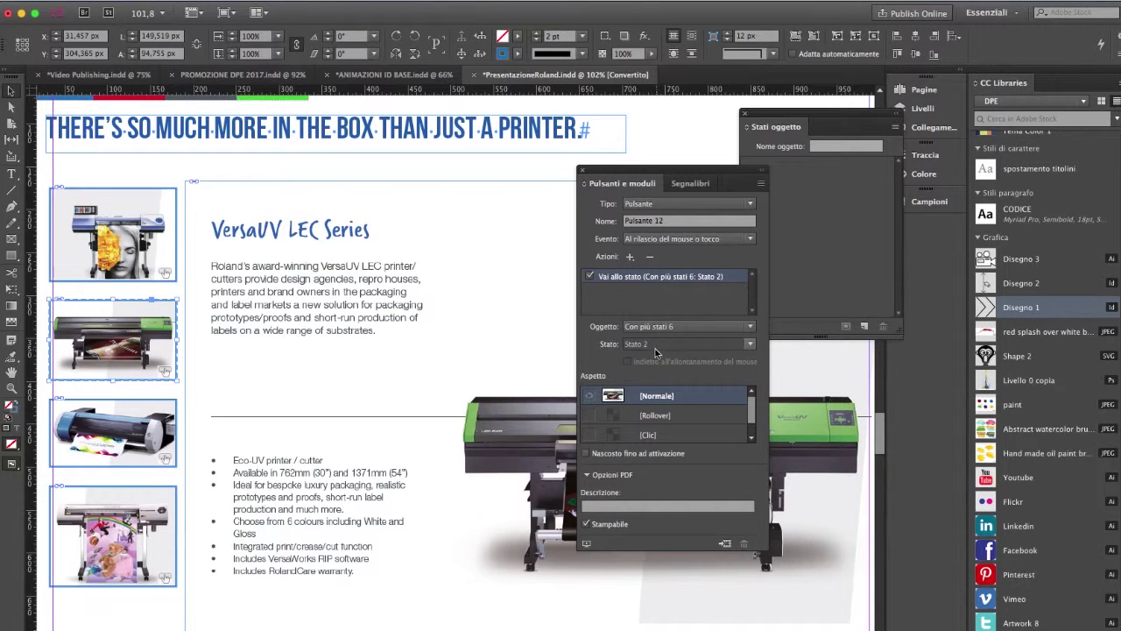
- Test the first two printer thumbnails in the EPUB interactivity preview, and close the preview
drag(633, 172, 719, 127)
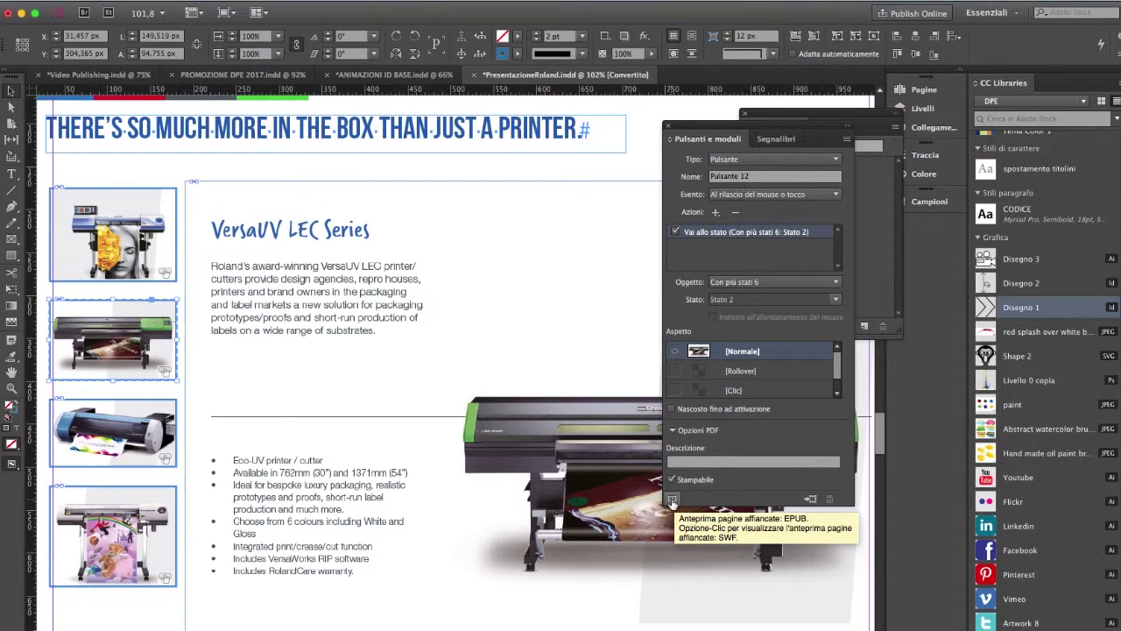
click(673, 501)
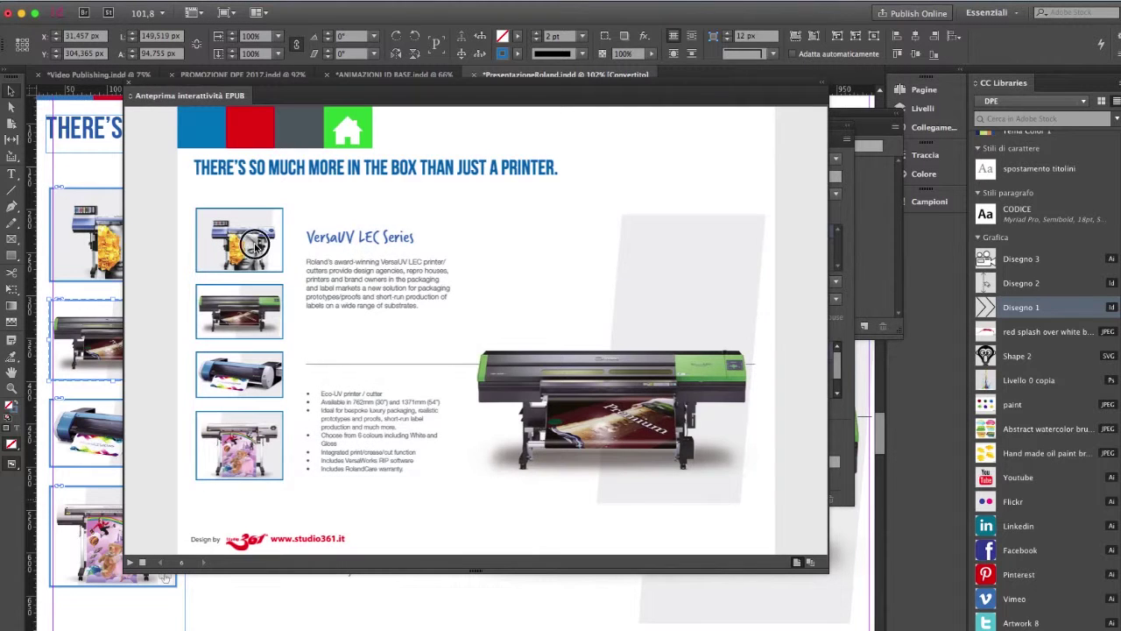
click(256, 246)
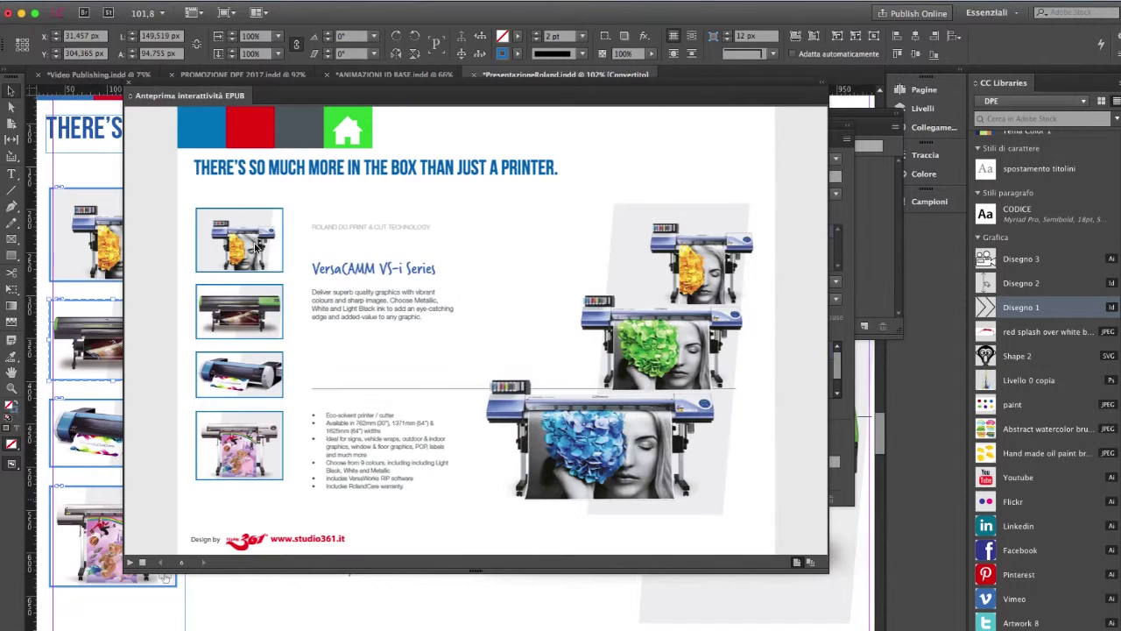
click(261, 319)
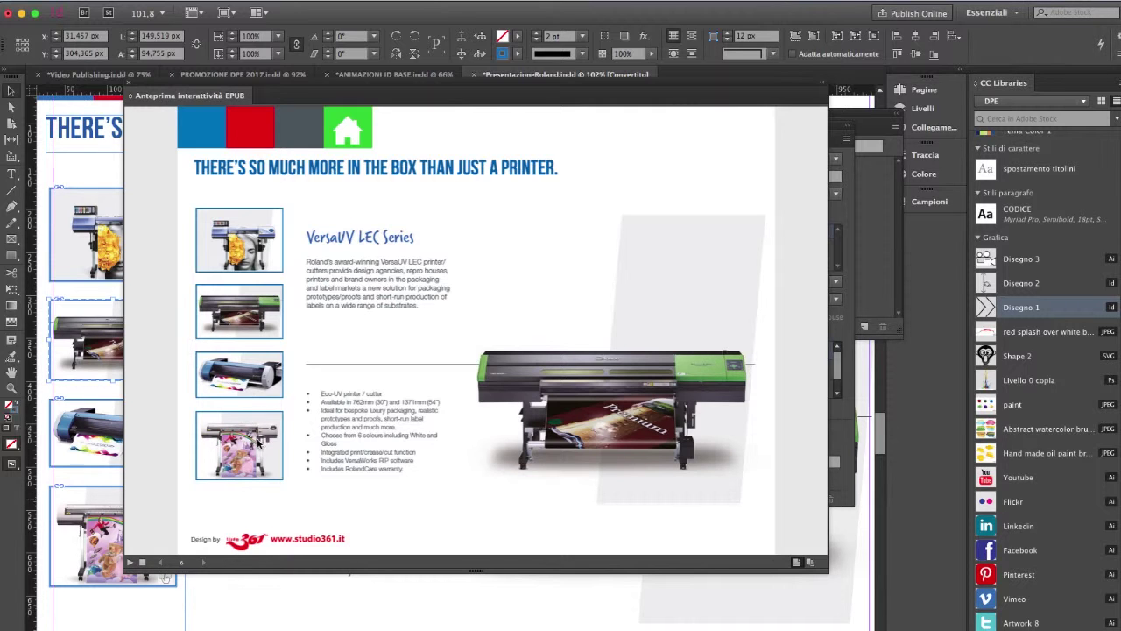
click(131, 90)
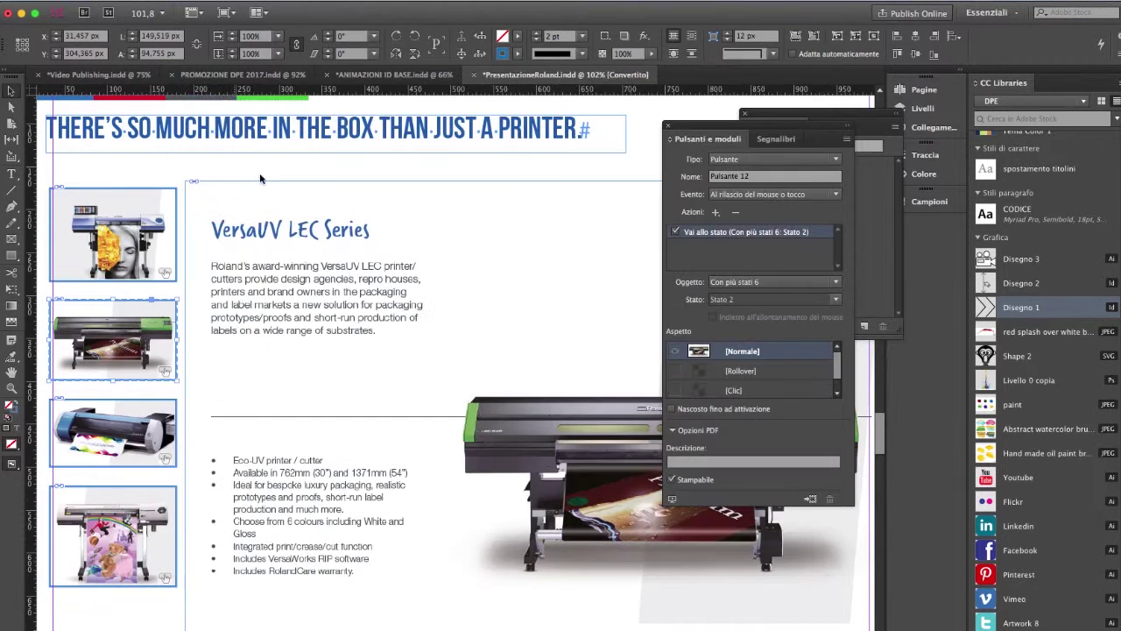
- Select the multi-state object "Con più stati 6", uncover its state list and rename Stato 2 as "PLOTTER 1"
click(569, 183)
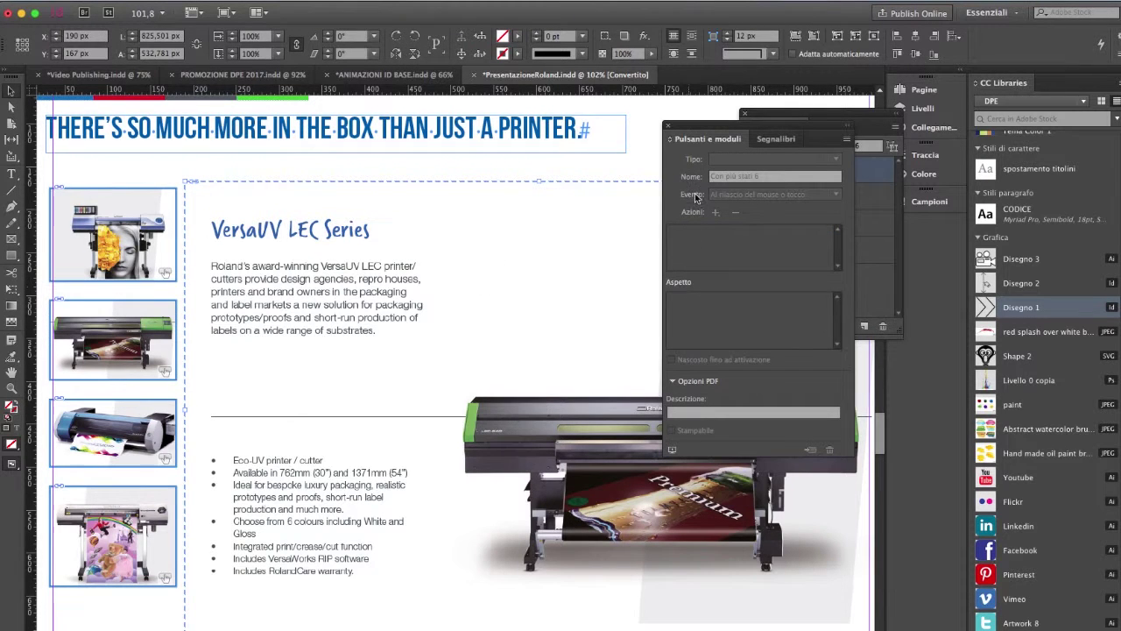
drag(700, 136, 629, 133)
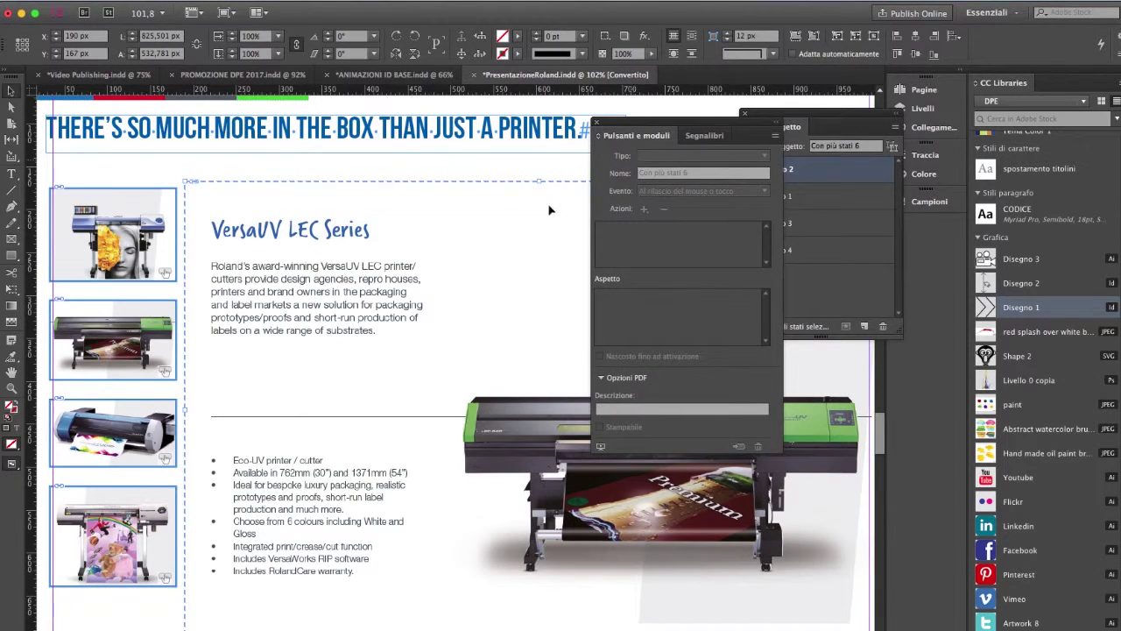
drag(702, 130, 838, 368)
drag(778, 112, 368, 176)
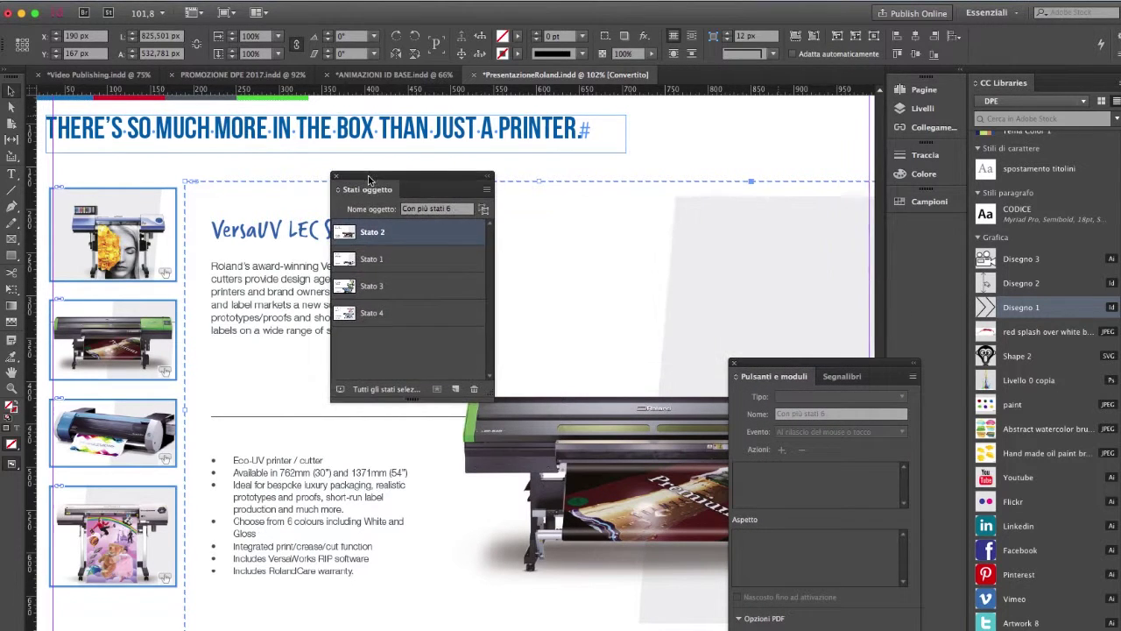
click(372, 234)
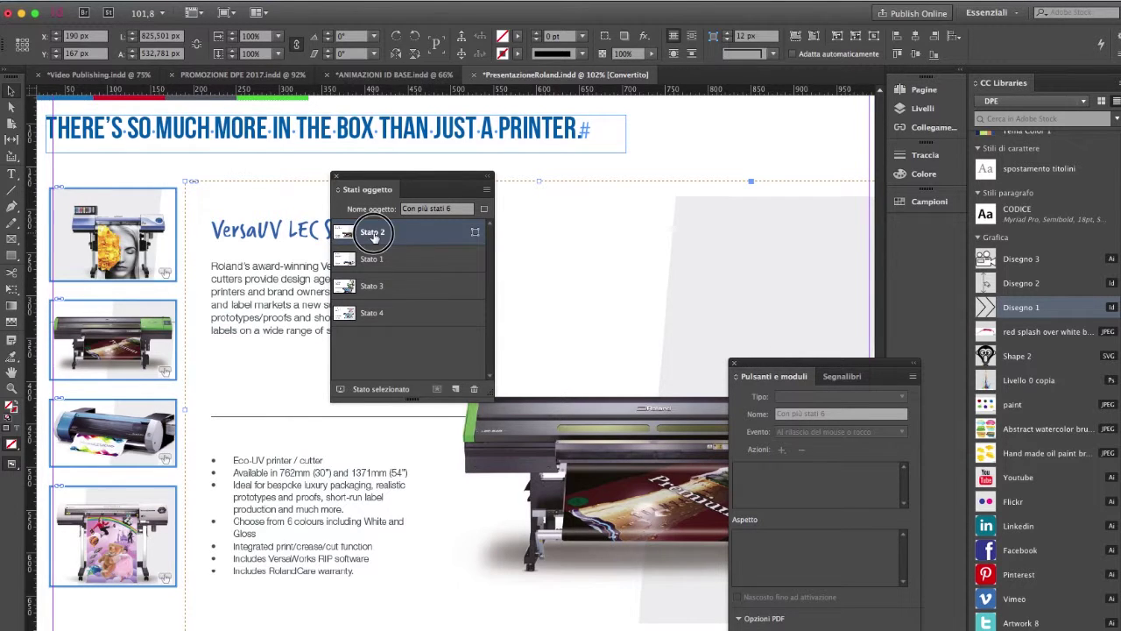
double_click(369, 233)
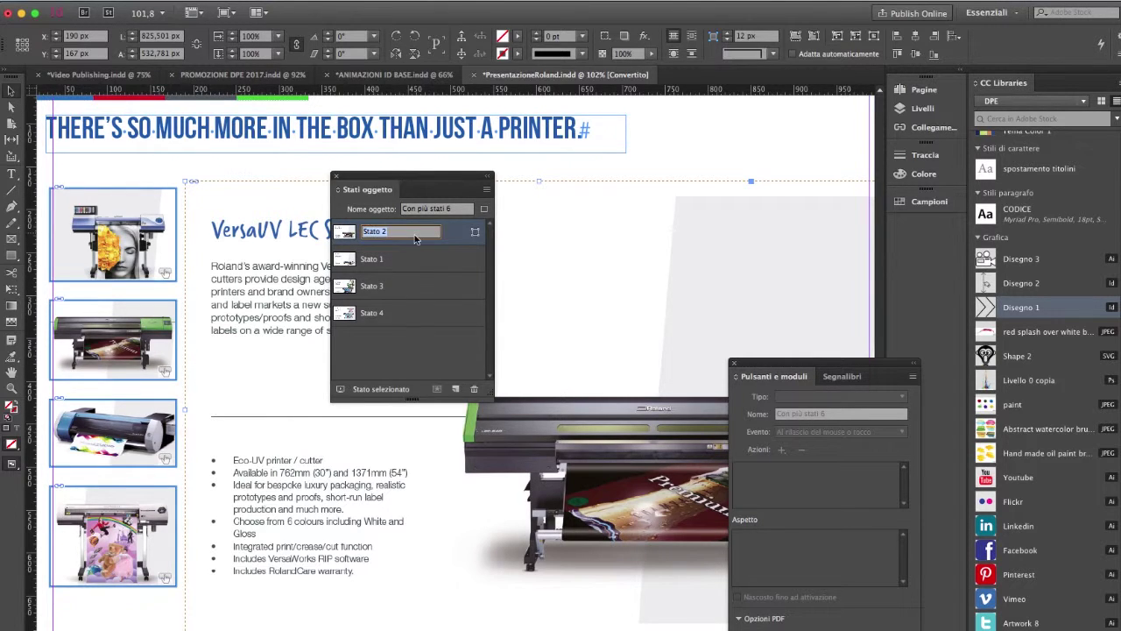
text(PLOTTER 1)
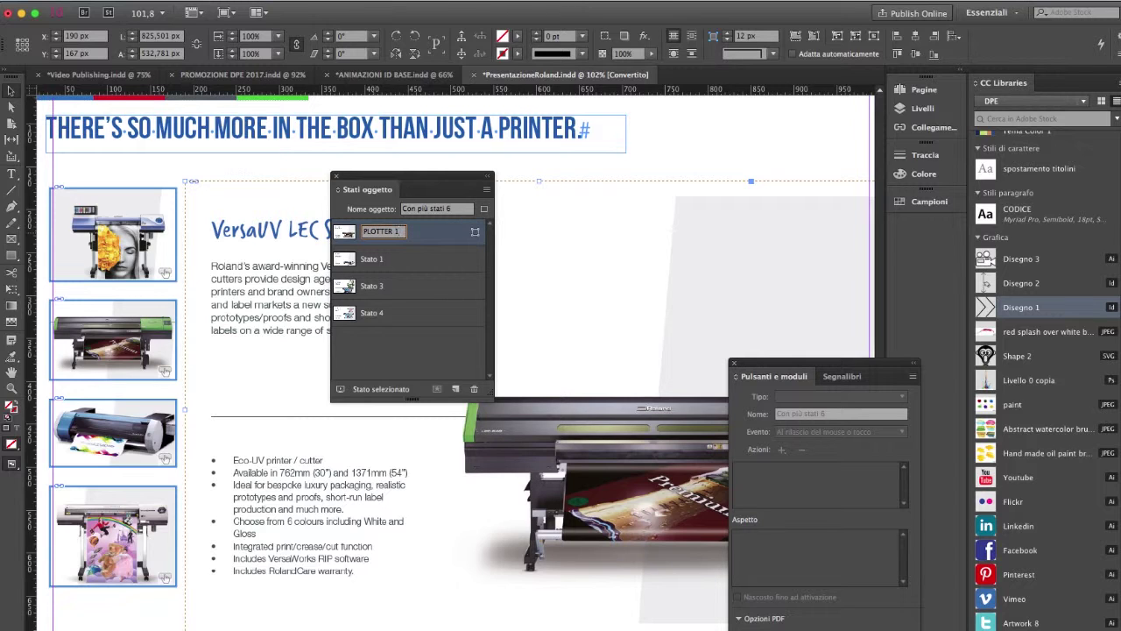
- Rename Stato 1, the VersaSTUDIO BN-20 layout, as "PLOTTER 2", then deselect the object and move the state list off the product text
click(375, 263)
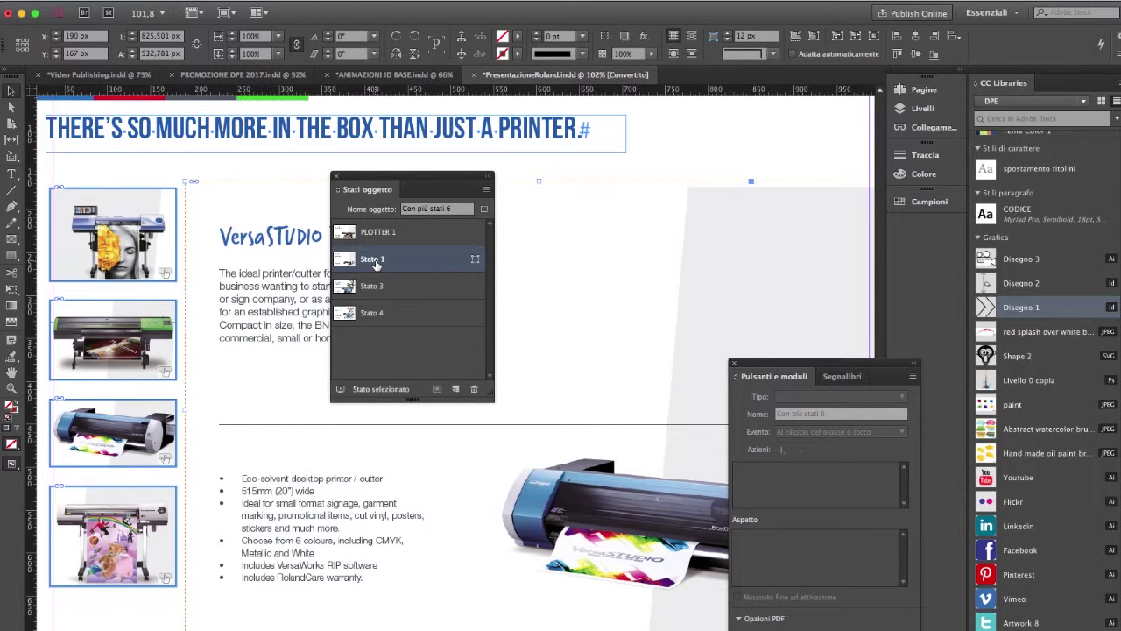
double_click(375, 261)
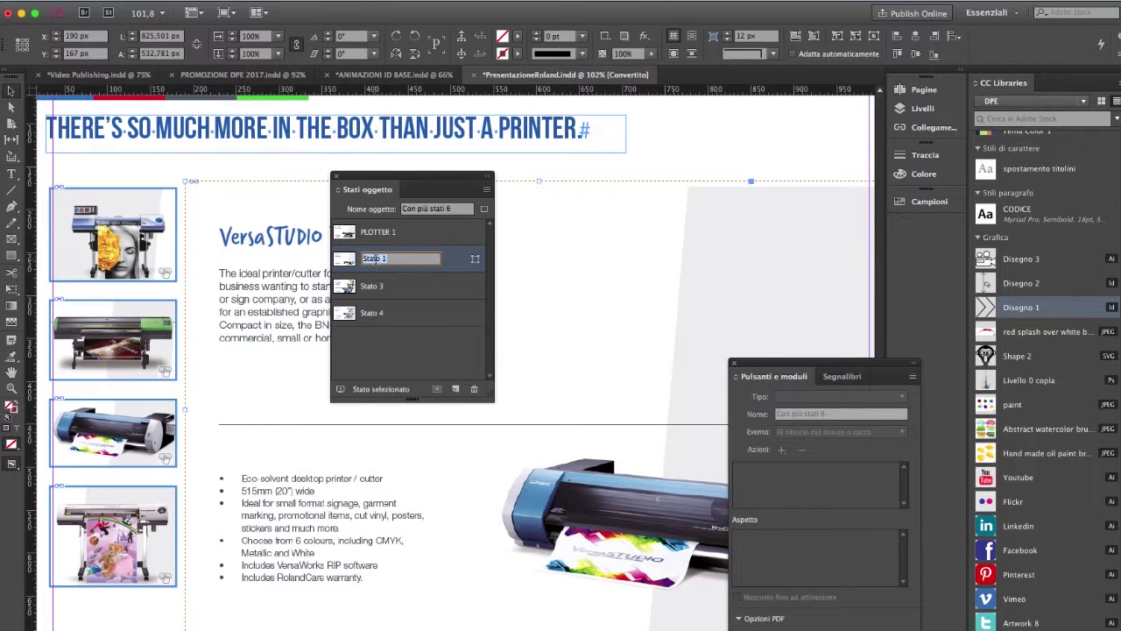
text(PLOTTER 2)
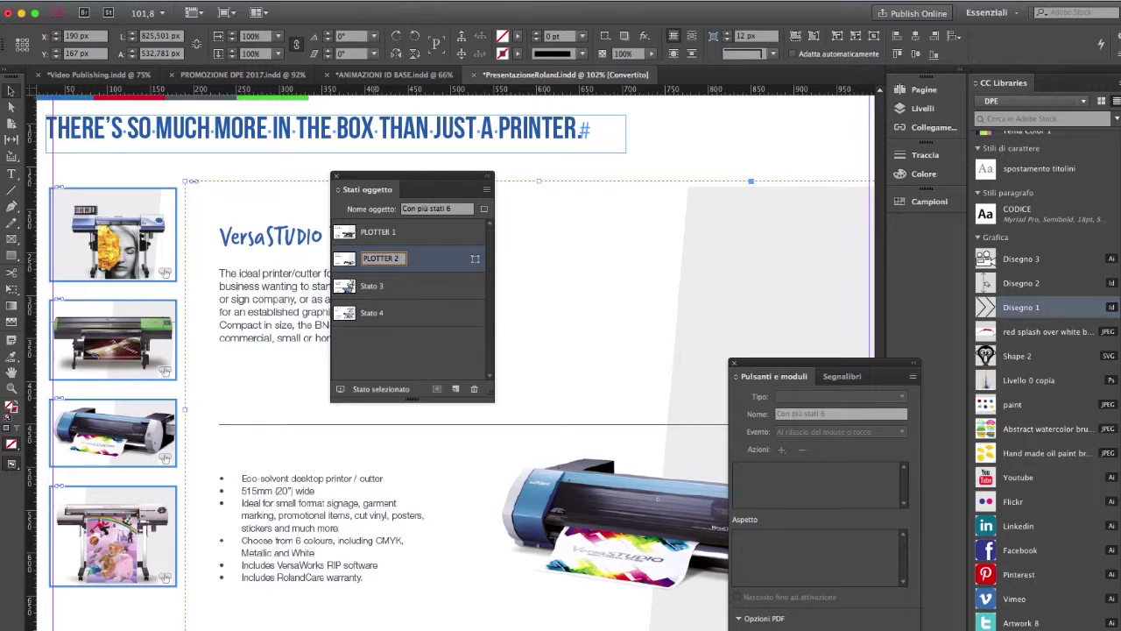
click(241, 166)
drag(381, 181, 721, 128)
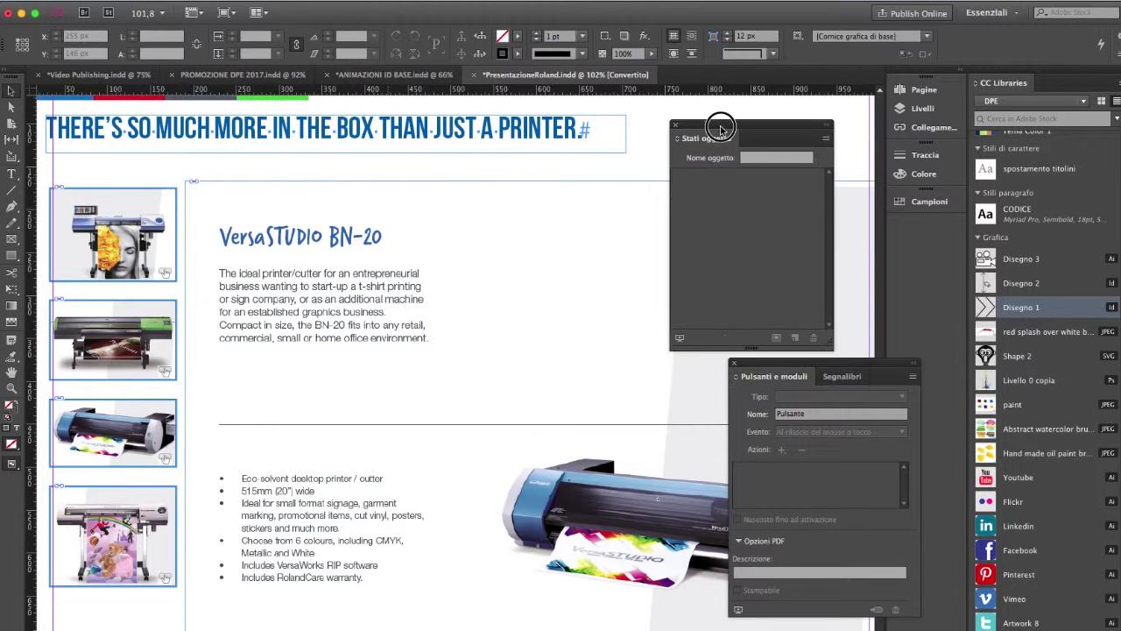